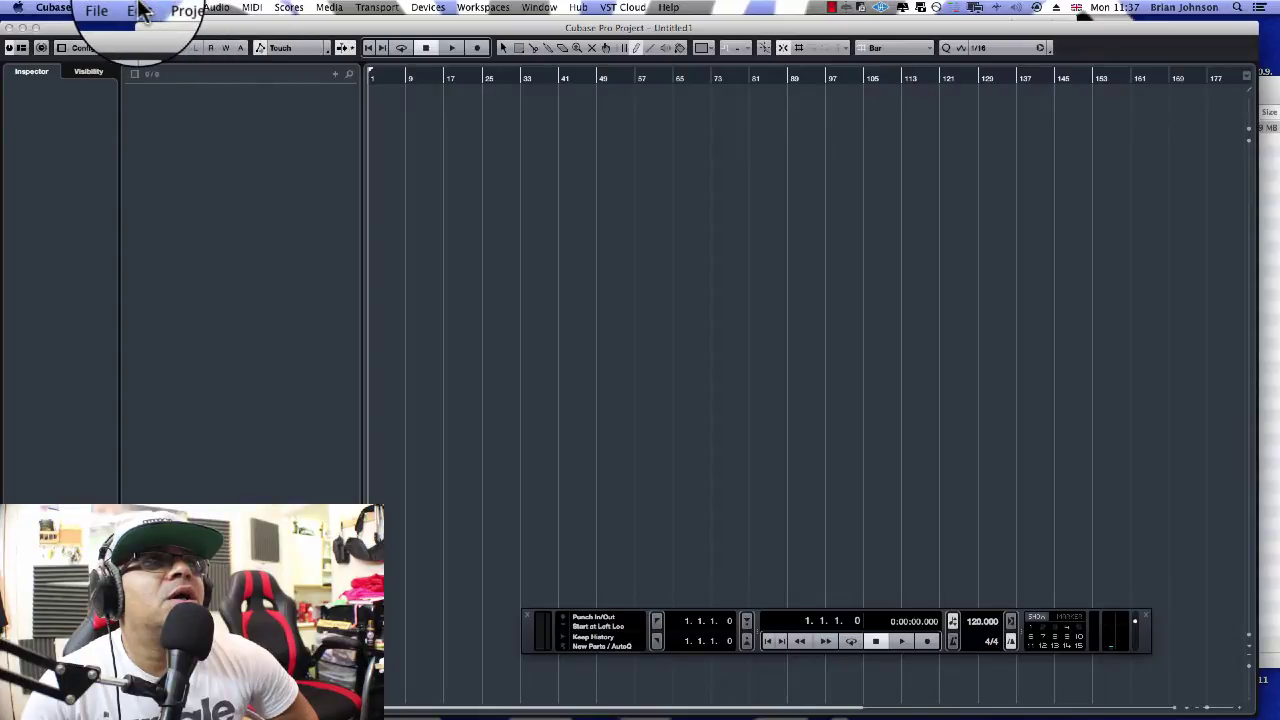
# Step: Open the MediaBay and expand the Sound Library New folder in the locations tree
pyautogui.click(337, 9)
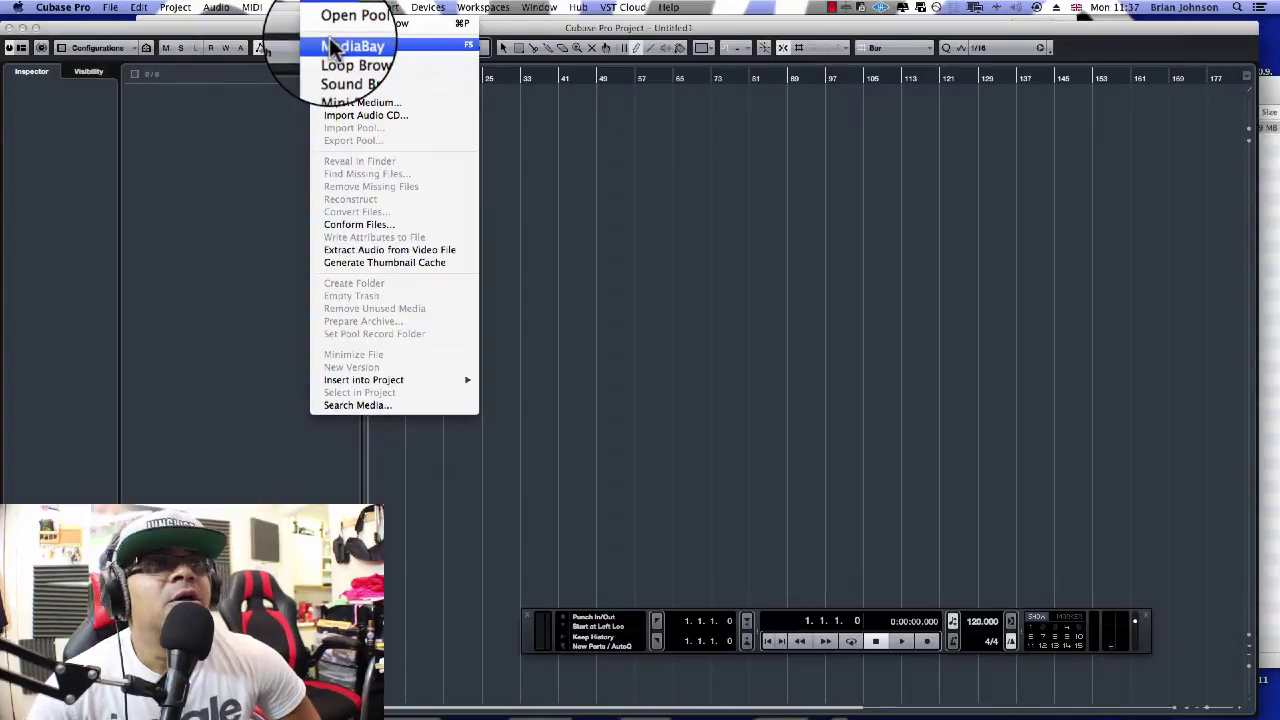
pyautogui.click(329, 37)
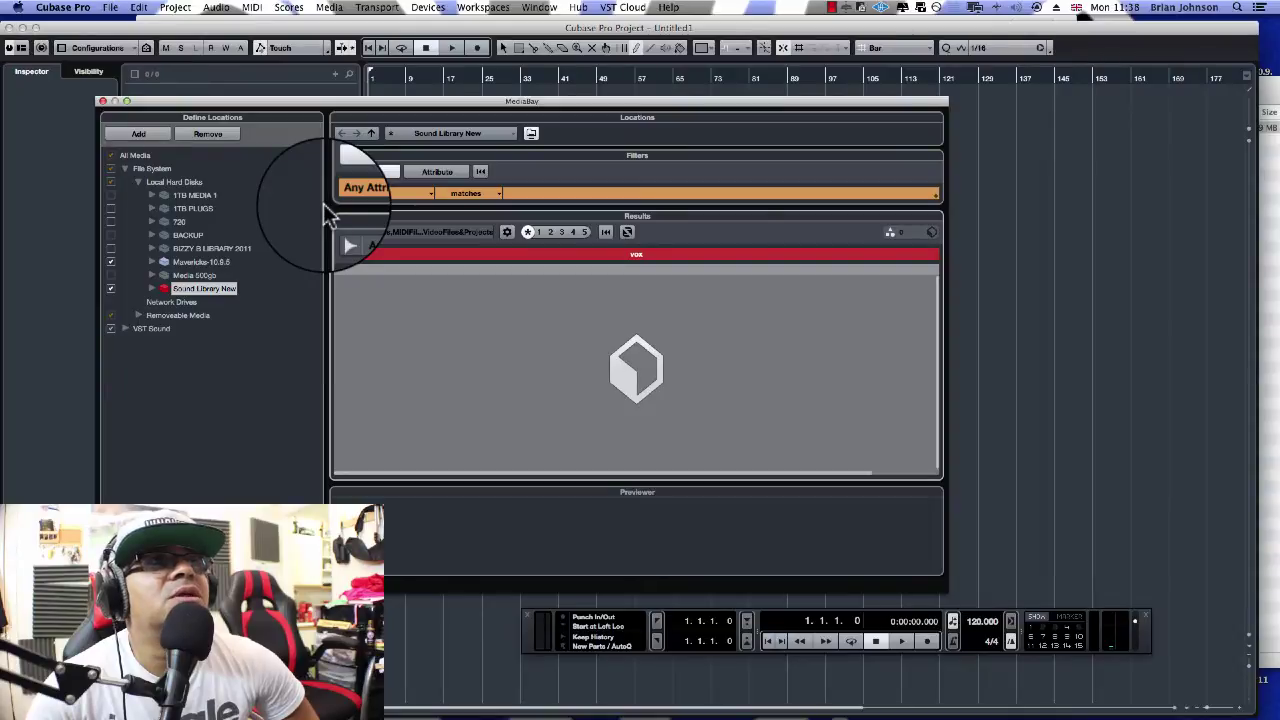
pyautogui.click(156, 290)
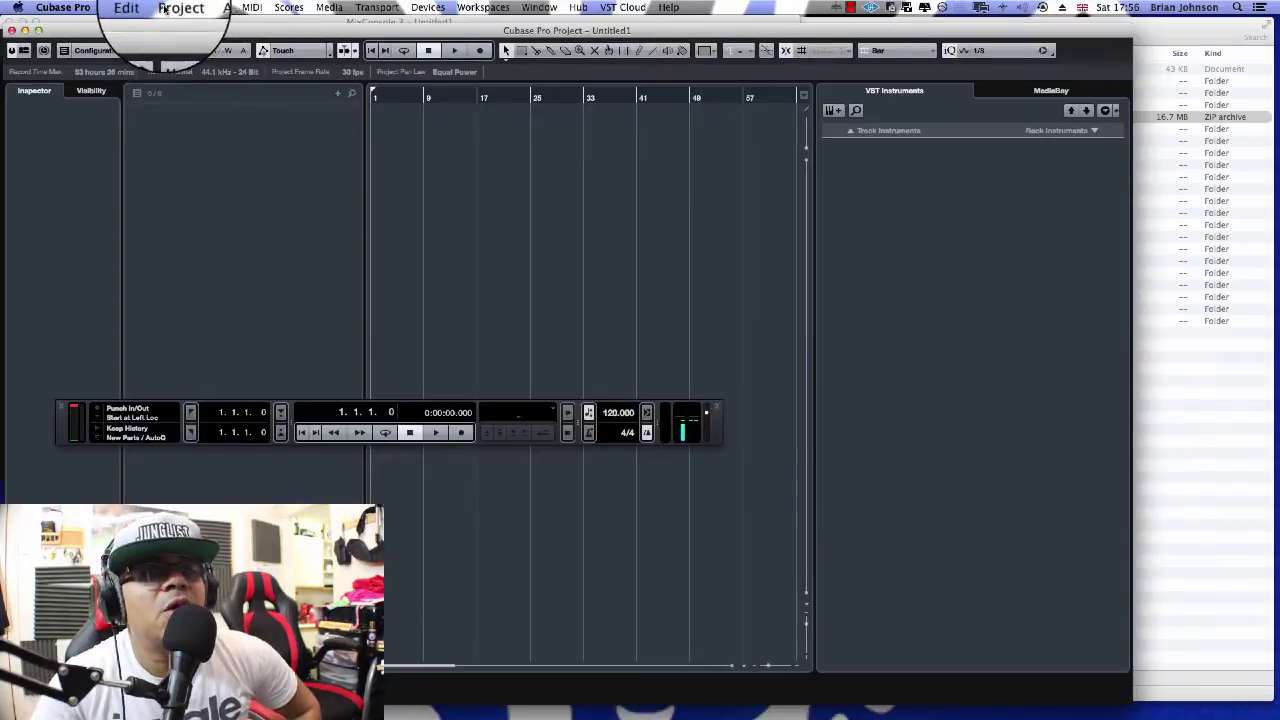
# Step: Open and close the MediaBay twice to check the library, ending with the Media menu showing
pyautogui.click(216, 7)
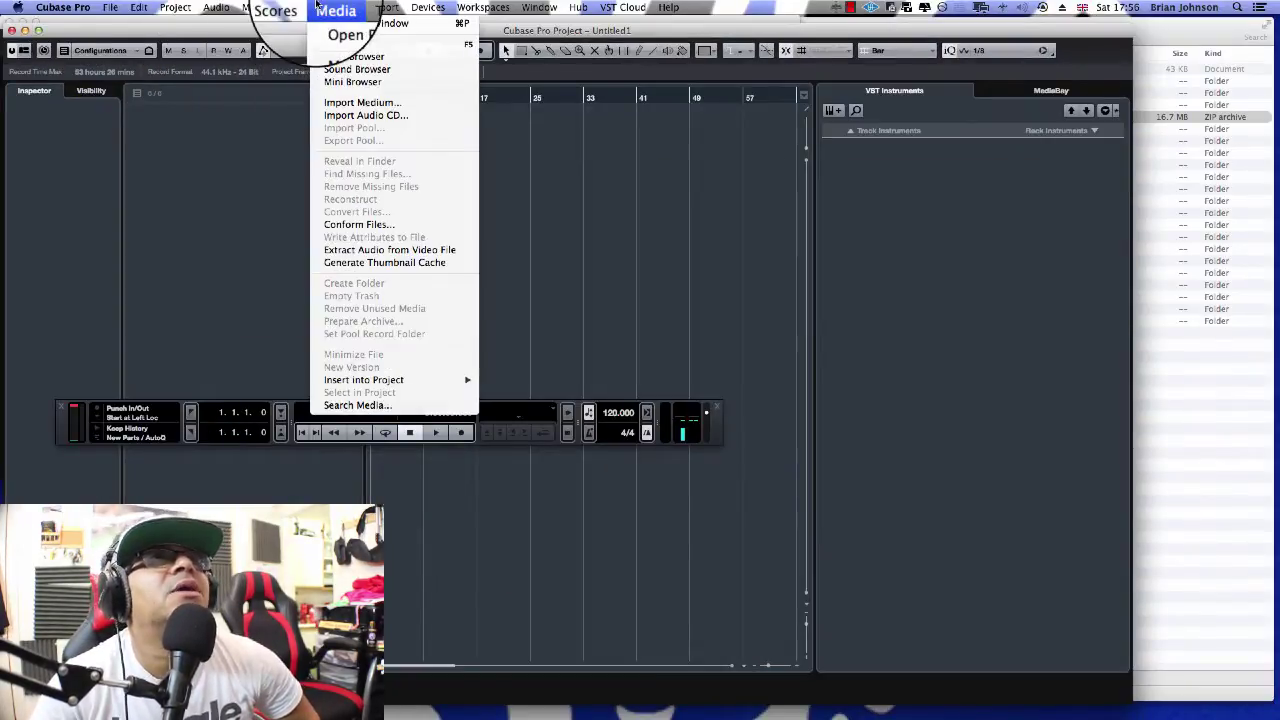
pyautogui.click(350, 44)
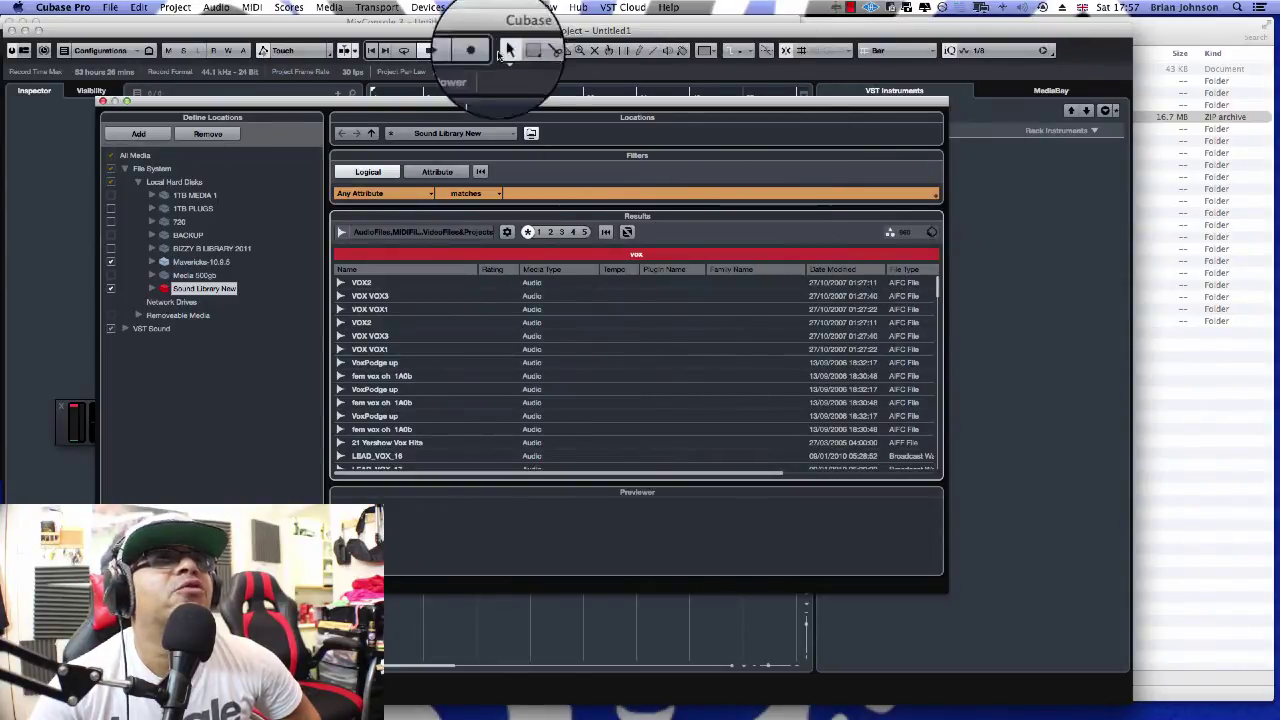
pyautogui.click(102, 101)
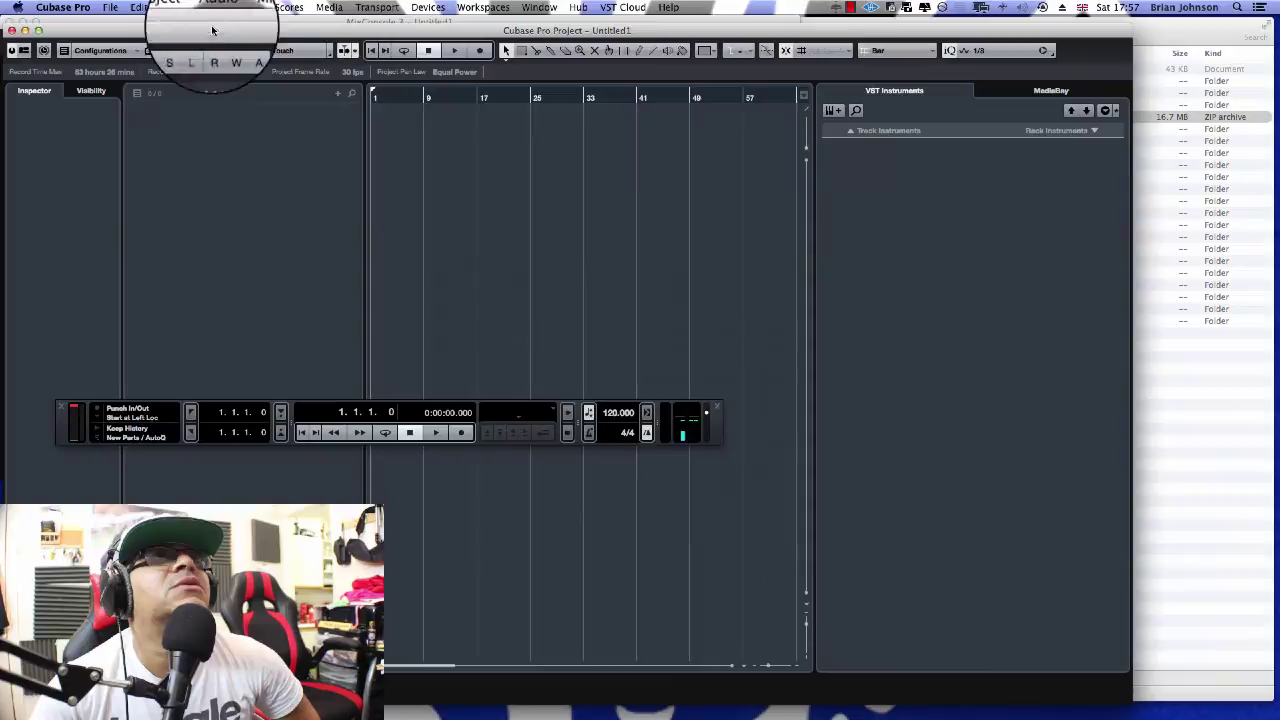
pyautogui.click(326, 7)
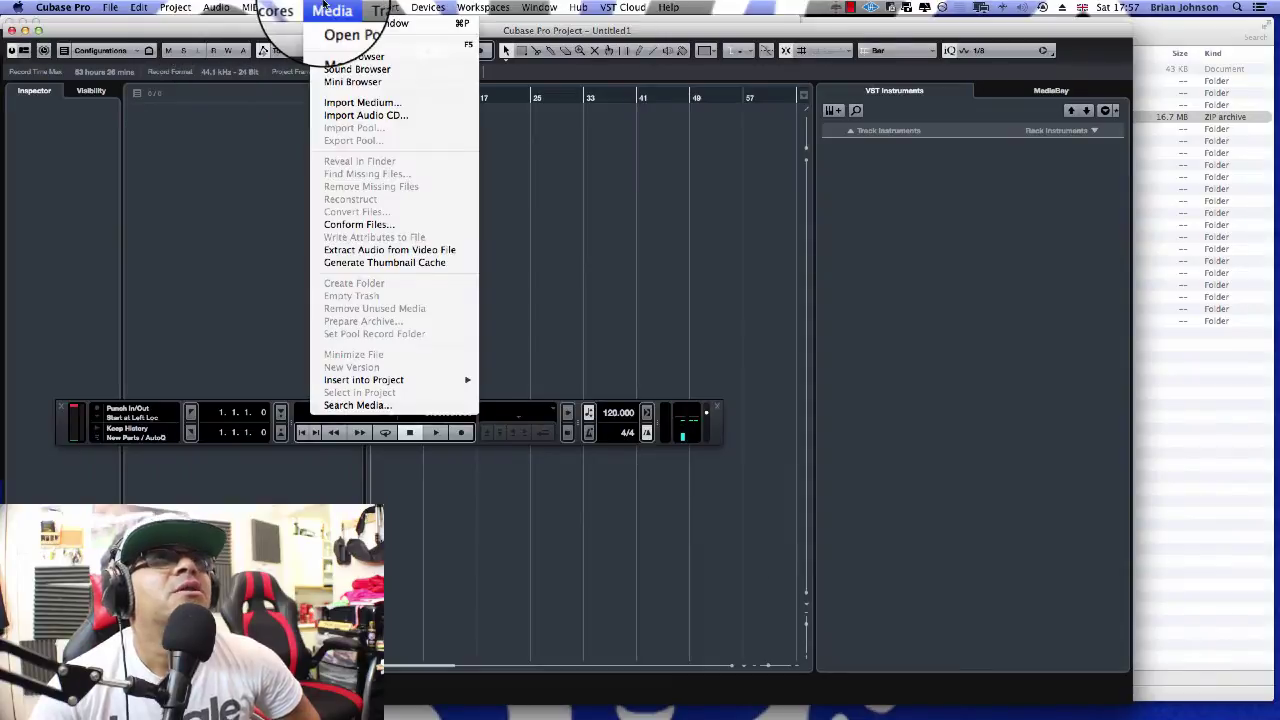
pyautogui.click(357, 49)
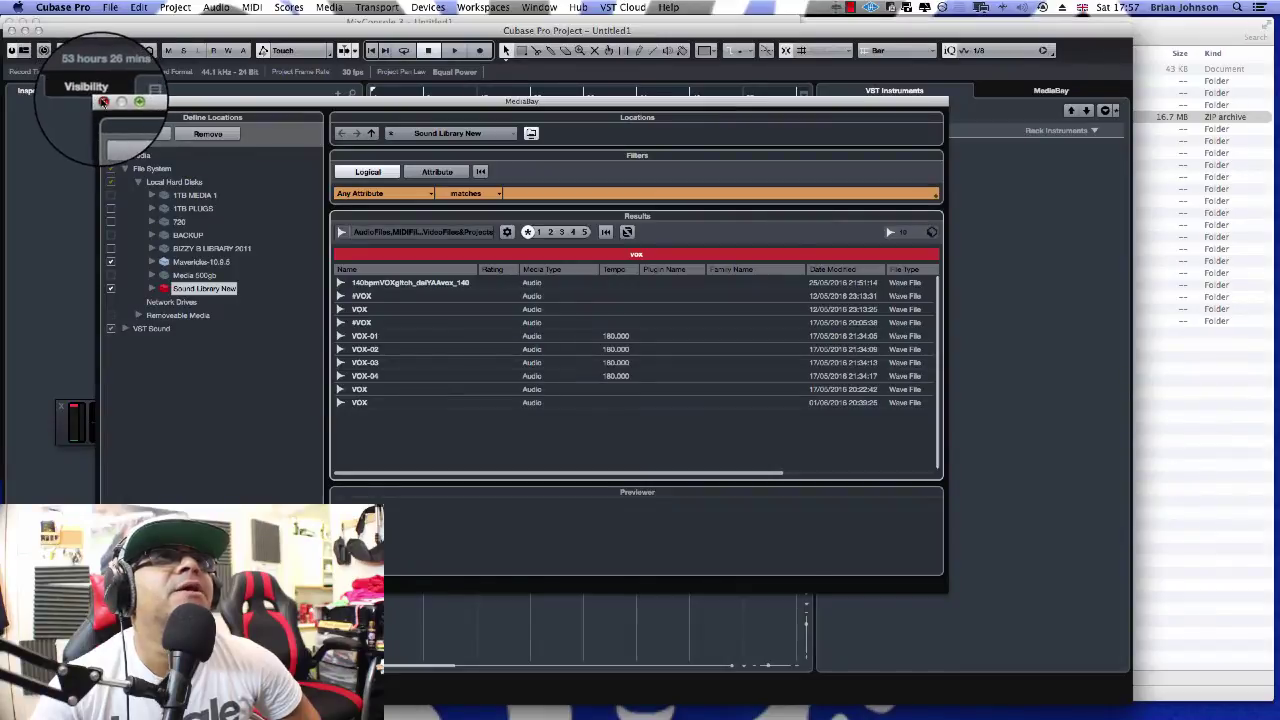
pyautogui.click(103, 102)
pyautogui.click(329, 7)
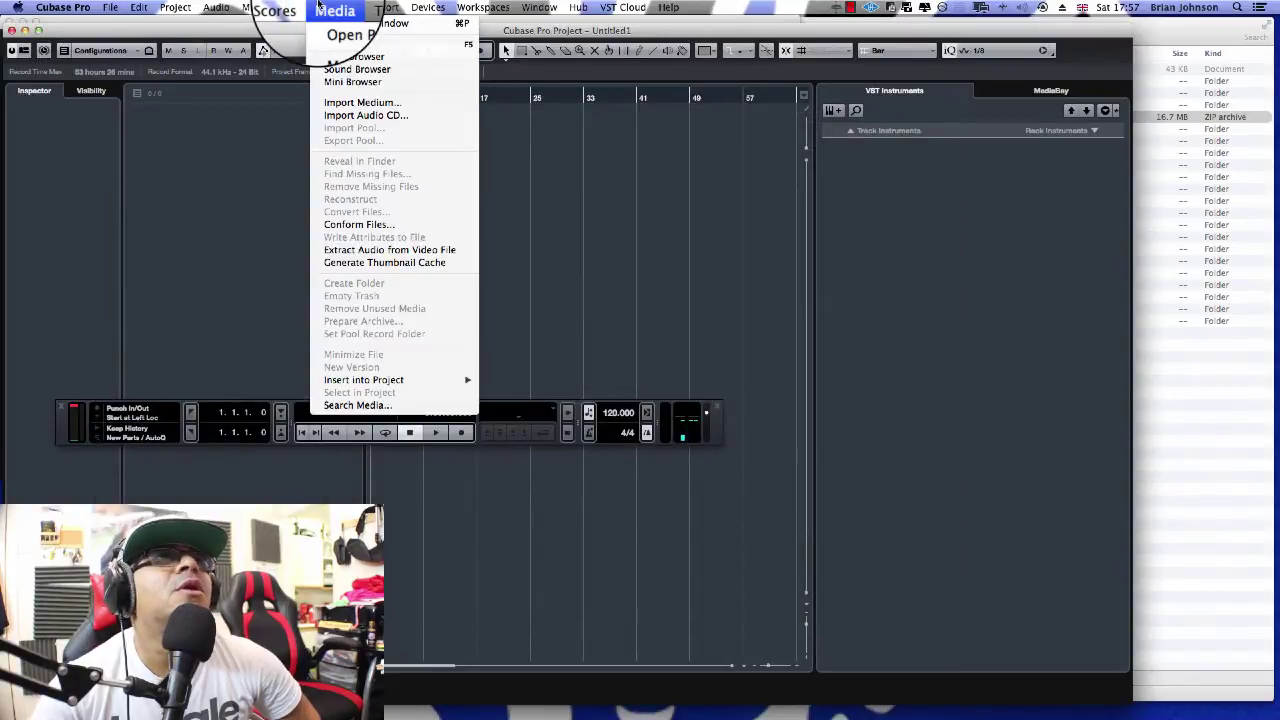
# Step: Open the Mini Browser on Local Hard Disks, toggling Deep Results on and back off
pyautogui.click(342, 90)
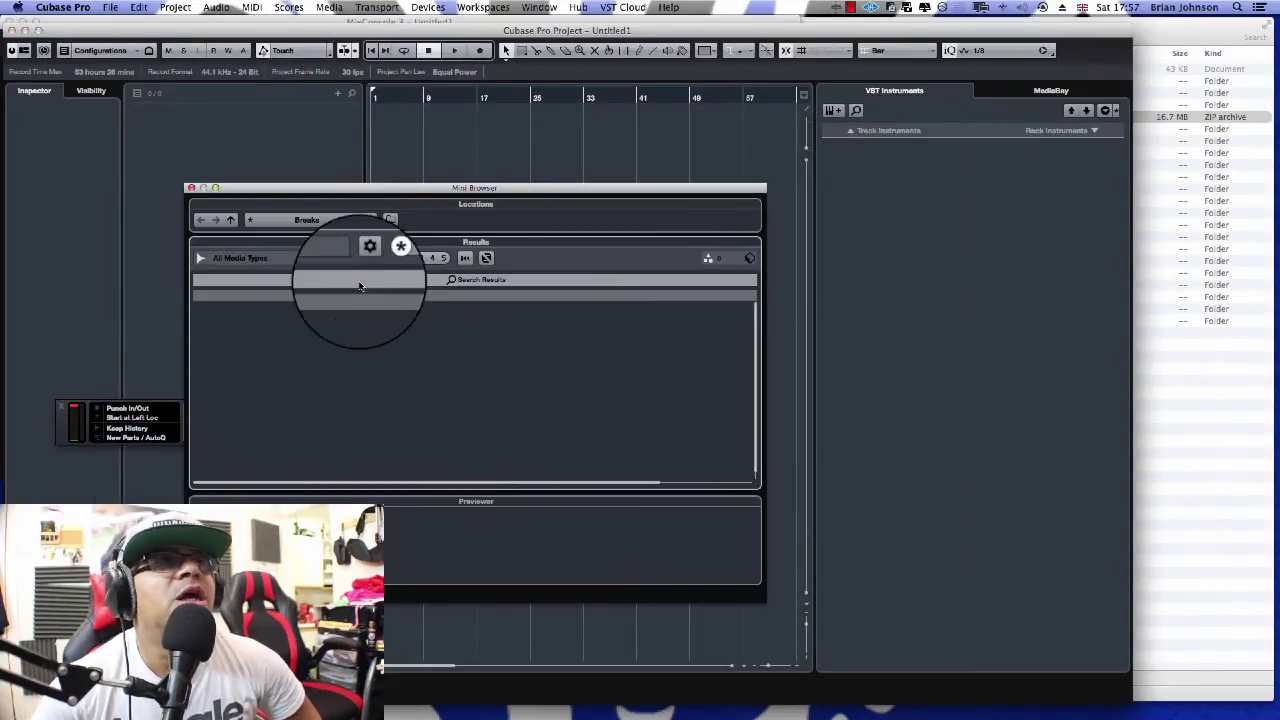
pyautogui.moveTo(368, 186); pyautogui.dragTo(370, 160)
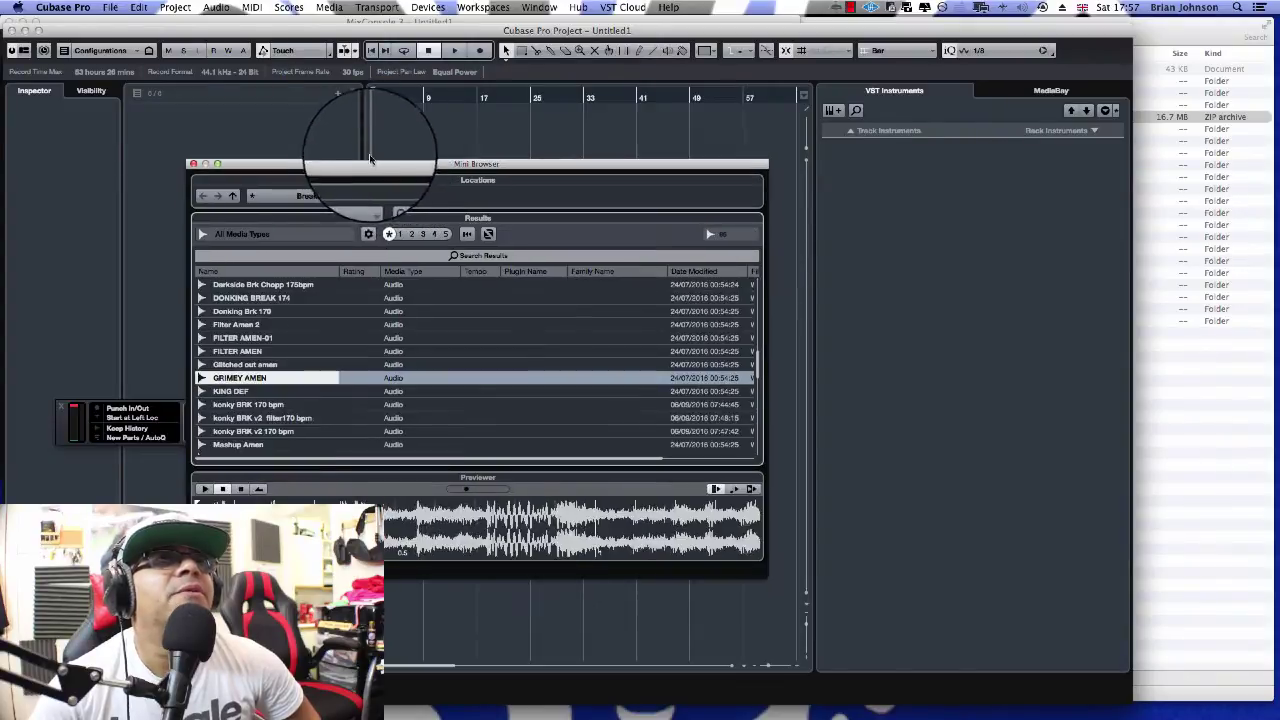
pyautogui.click(320, 196)
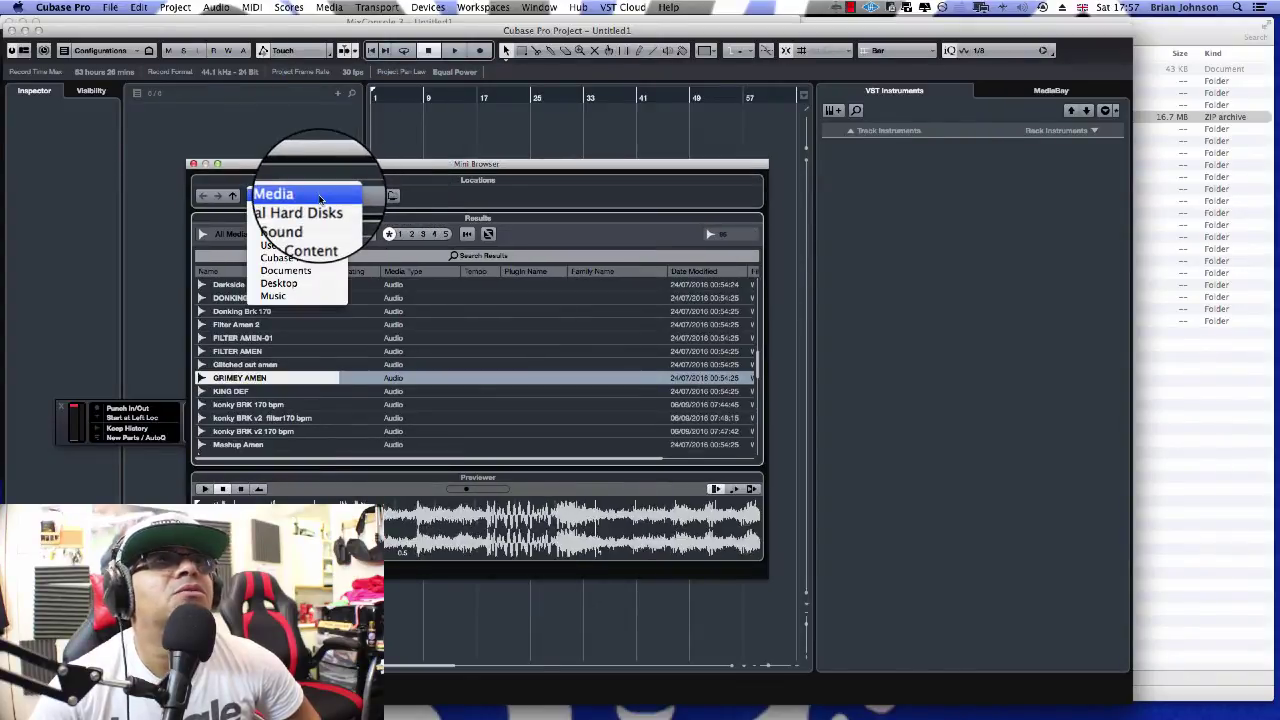
pyautogui.click(319, 213)
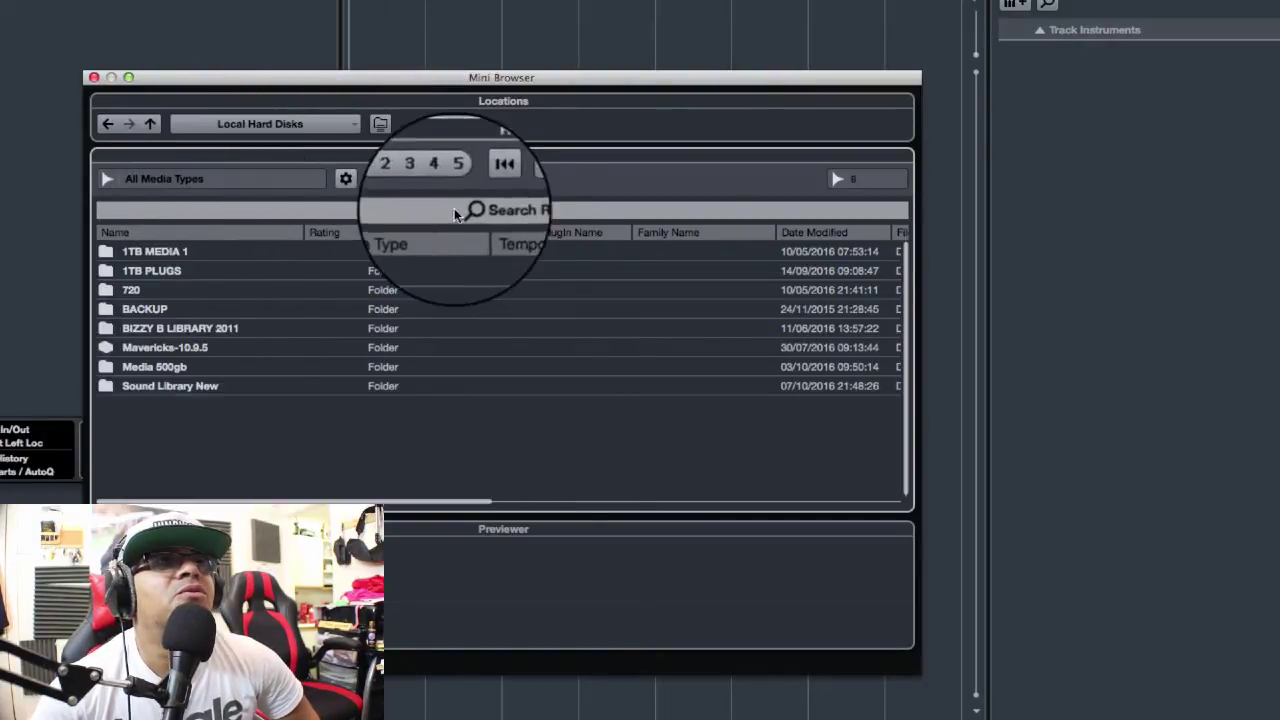
pyautogui.click(387, 128)
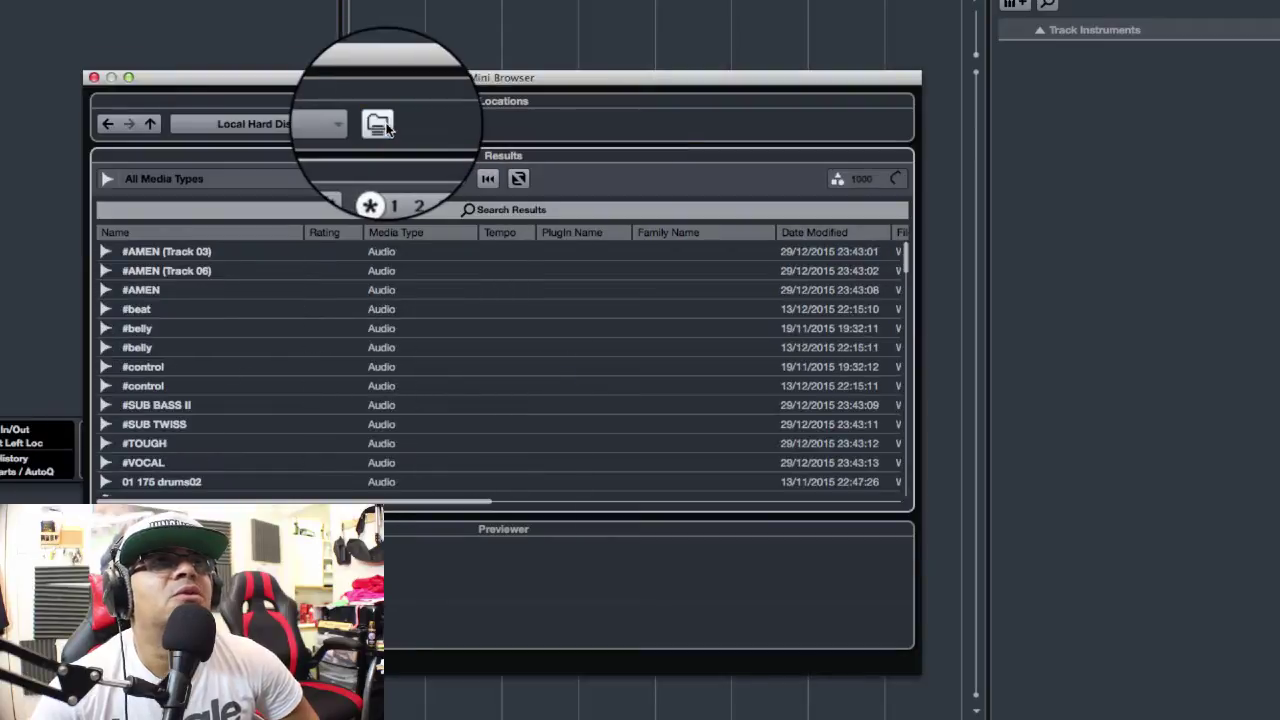
pyautogui.click(387, 127)
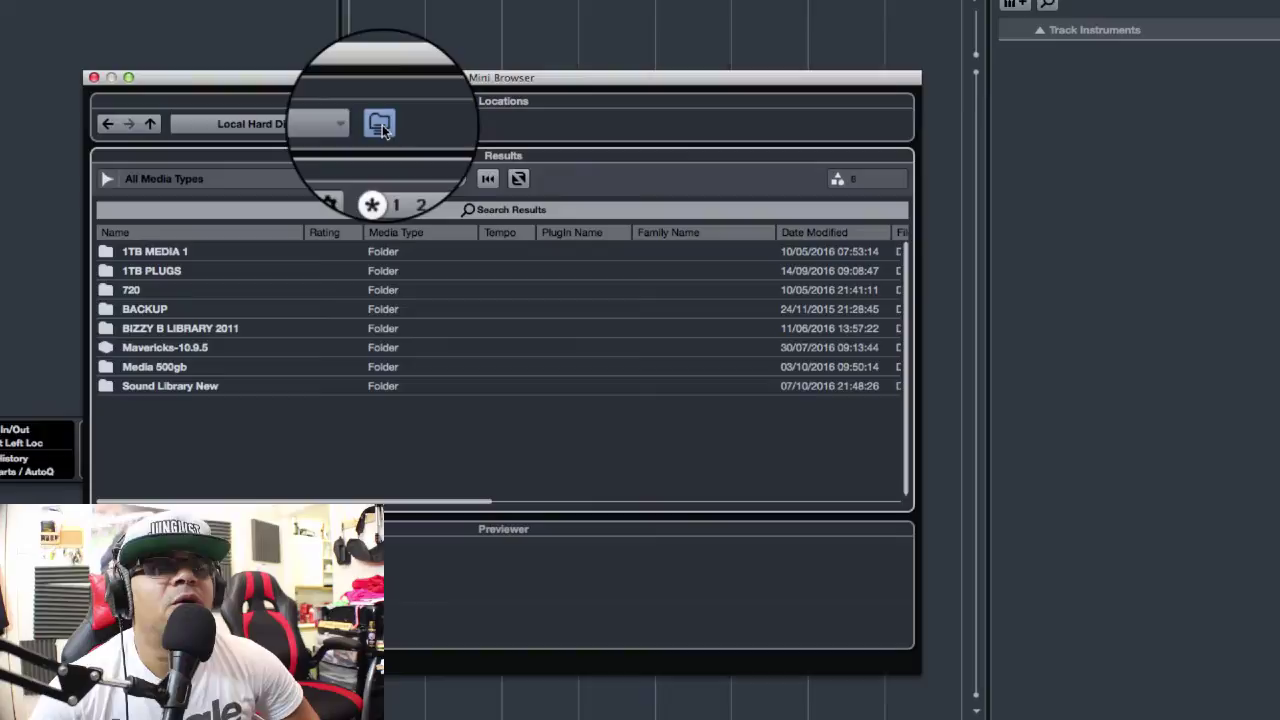
# Step: Open the Sound Library New folder and scroll through its subfolders
pyautogui.doubleClick(162, 389)
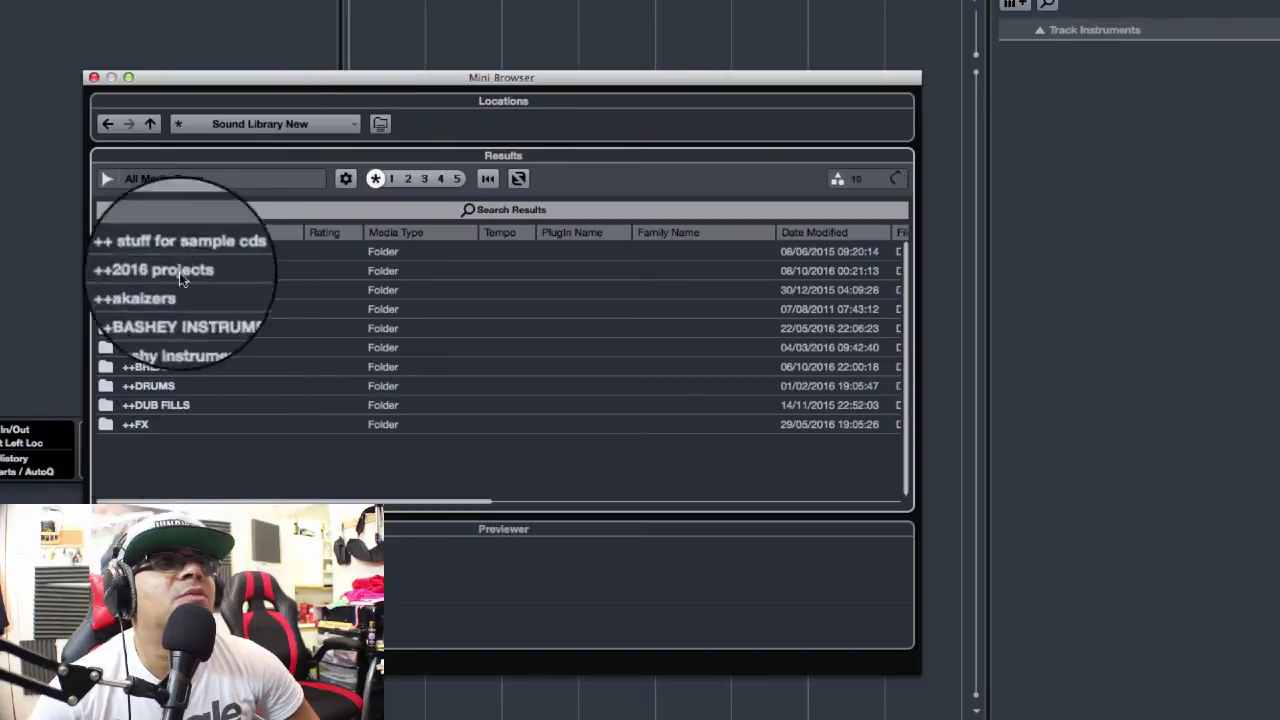
pyautogui.scroll(-3, 200, 320)
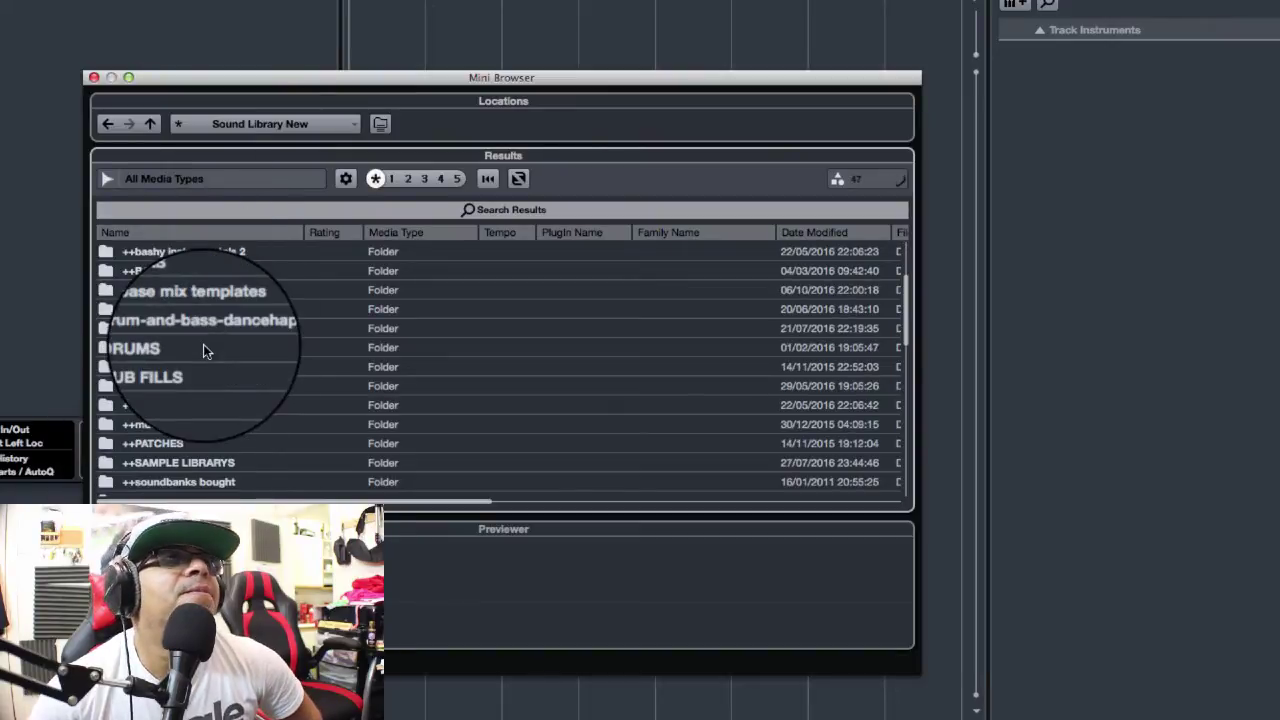
pyautogui.scroll(-10, 205, 348)
pyautogui.scroll(6, 295, 395)
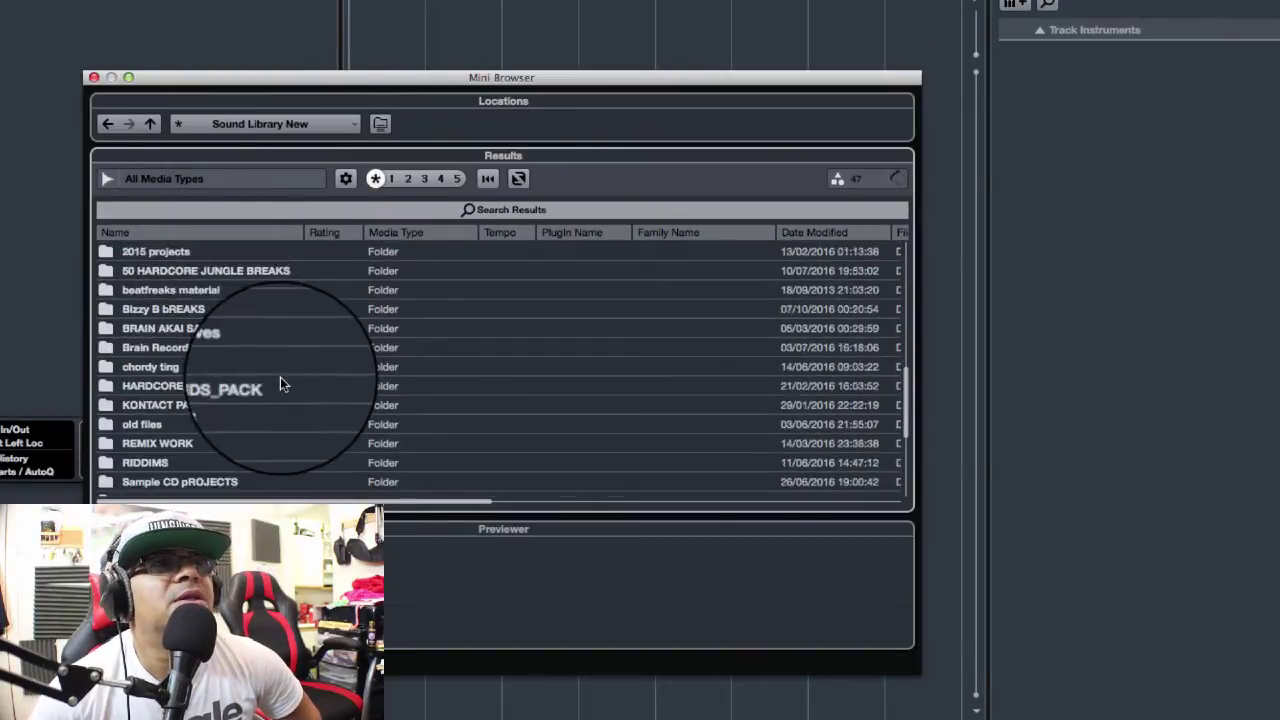
pyautogui.scroll(5, 280, 377)
pyautogui.scroll(-2, 279, 373)
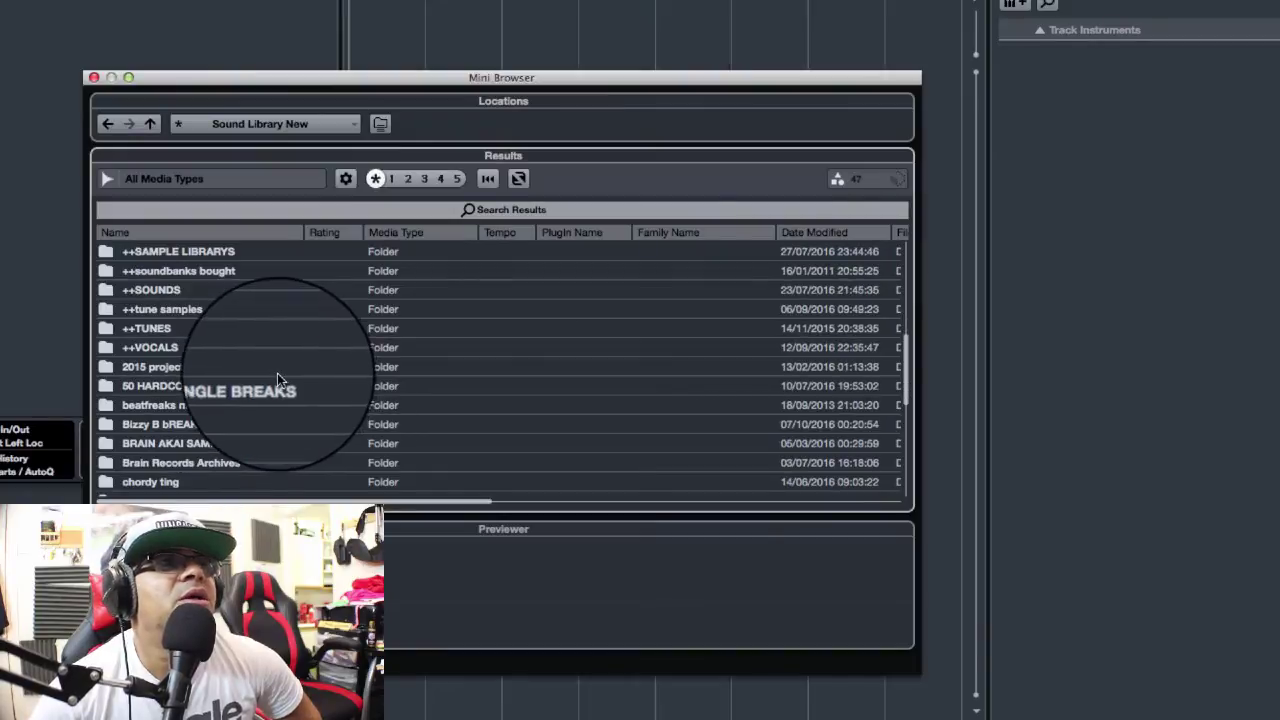
# Step: Open Bizzy B bREAKS and then its Breaks folder of audio loops
pyautogui.click(190, 424)
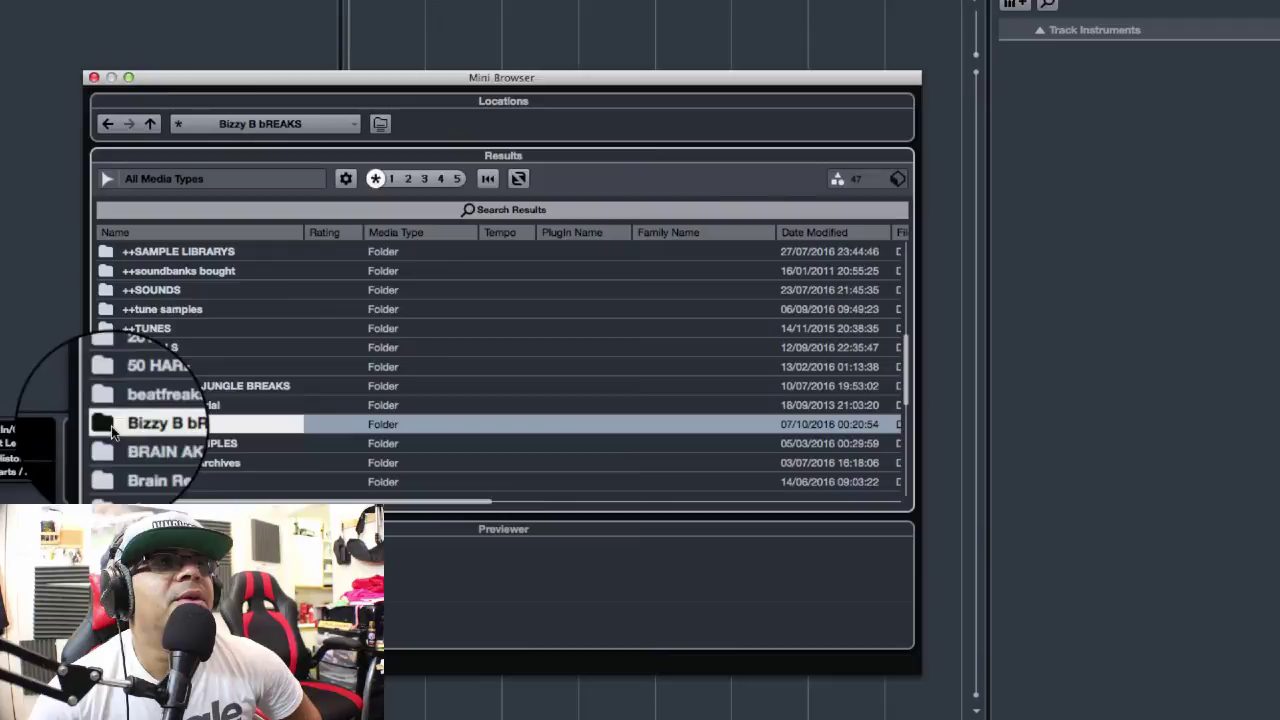
pyautogui.doubleClick(110, 426)
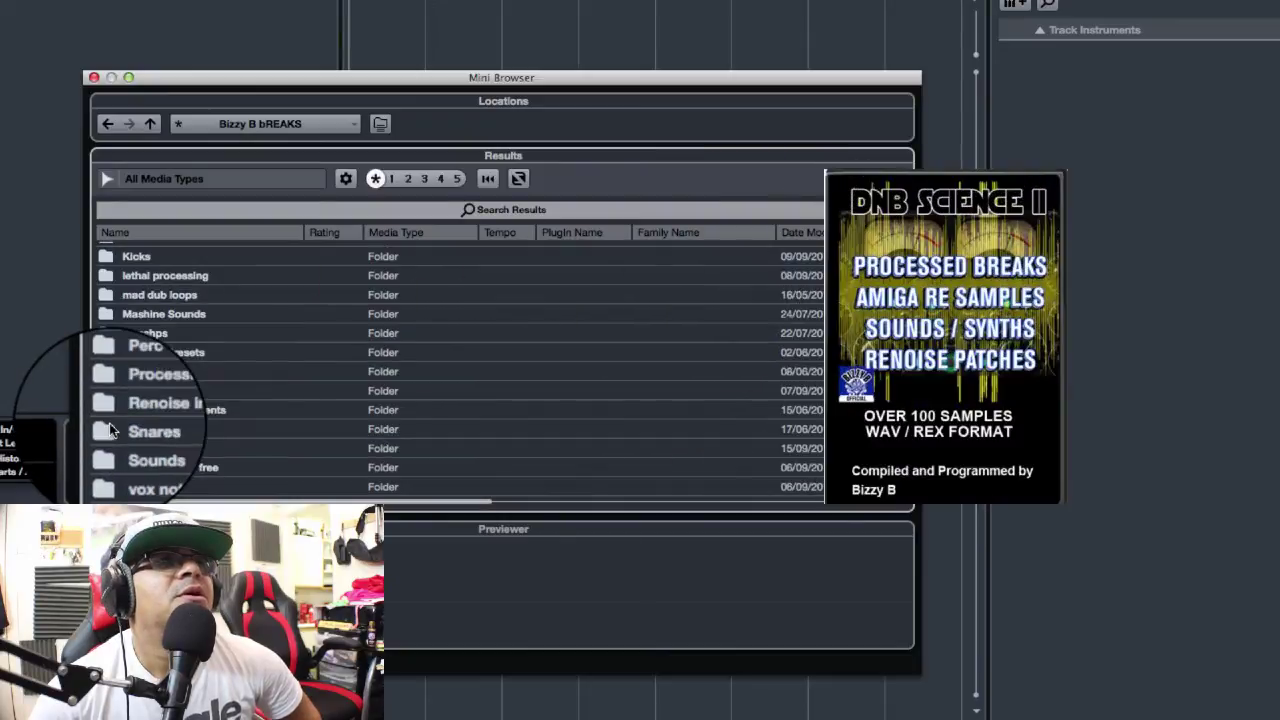
pyautogui.scroll(5, 110, 430)
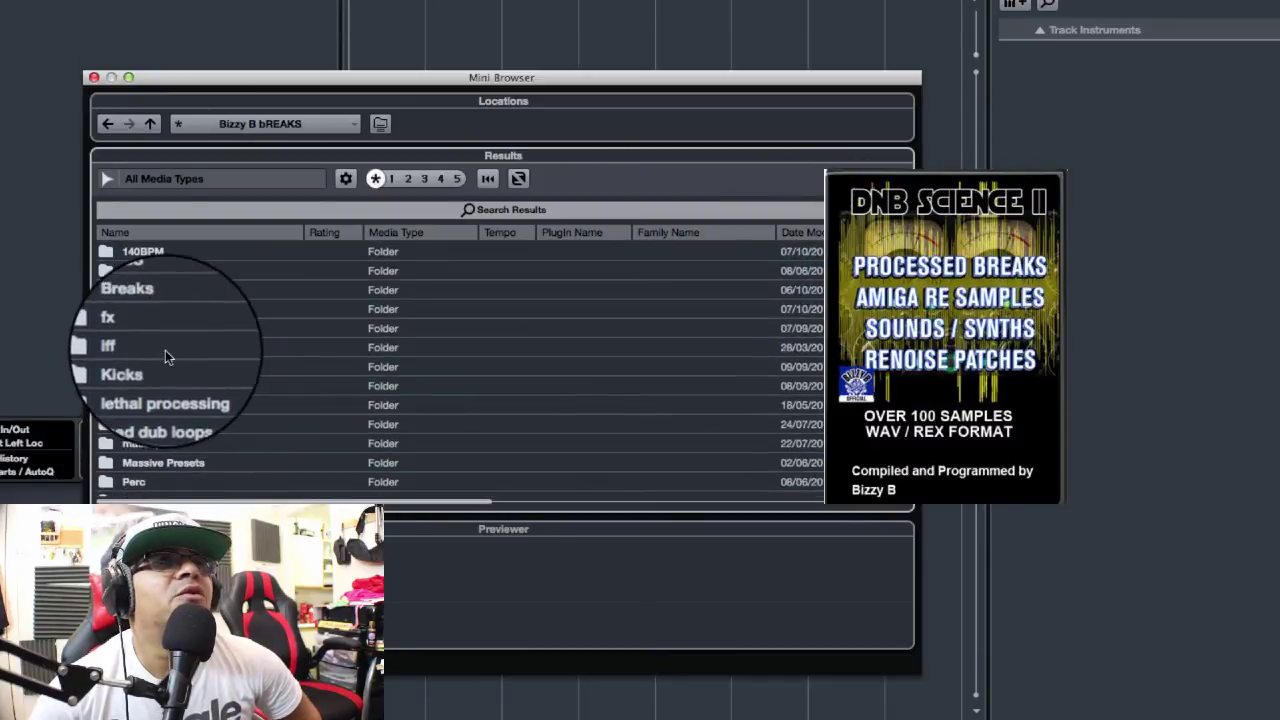
pyautogui.scroll(-3, 166, 349)
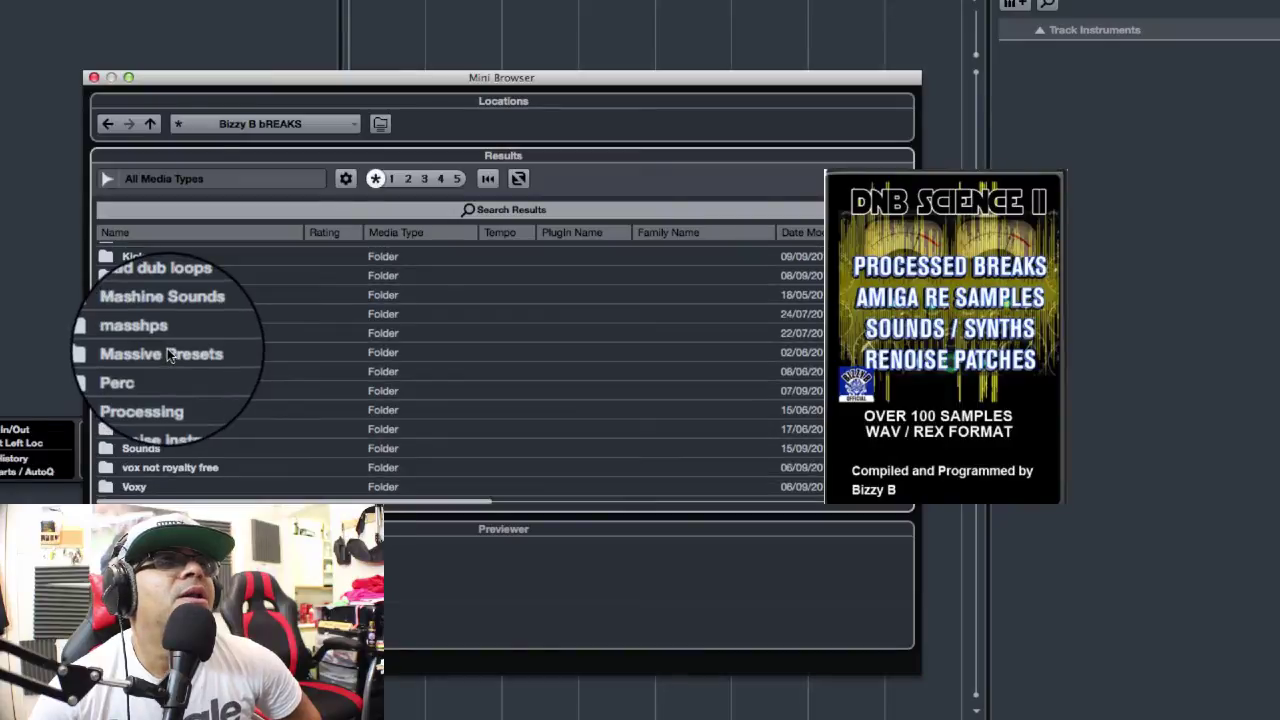
pyautogui.scroll(3, 281, 340)
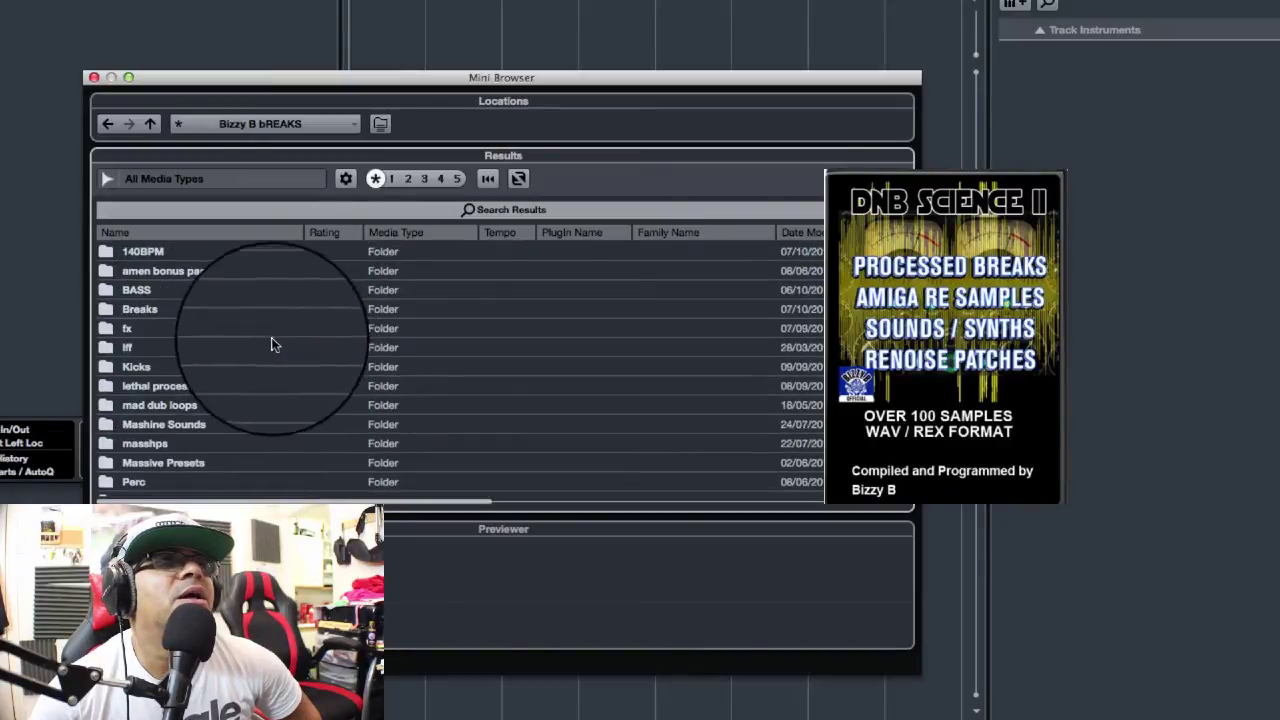
pyautogui.click(163, 306)
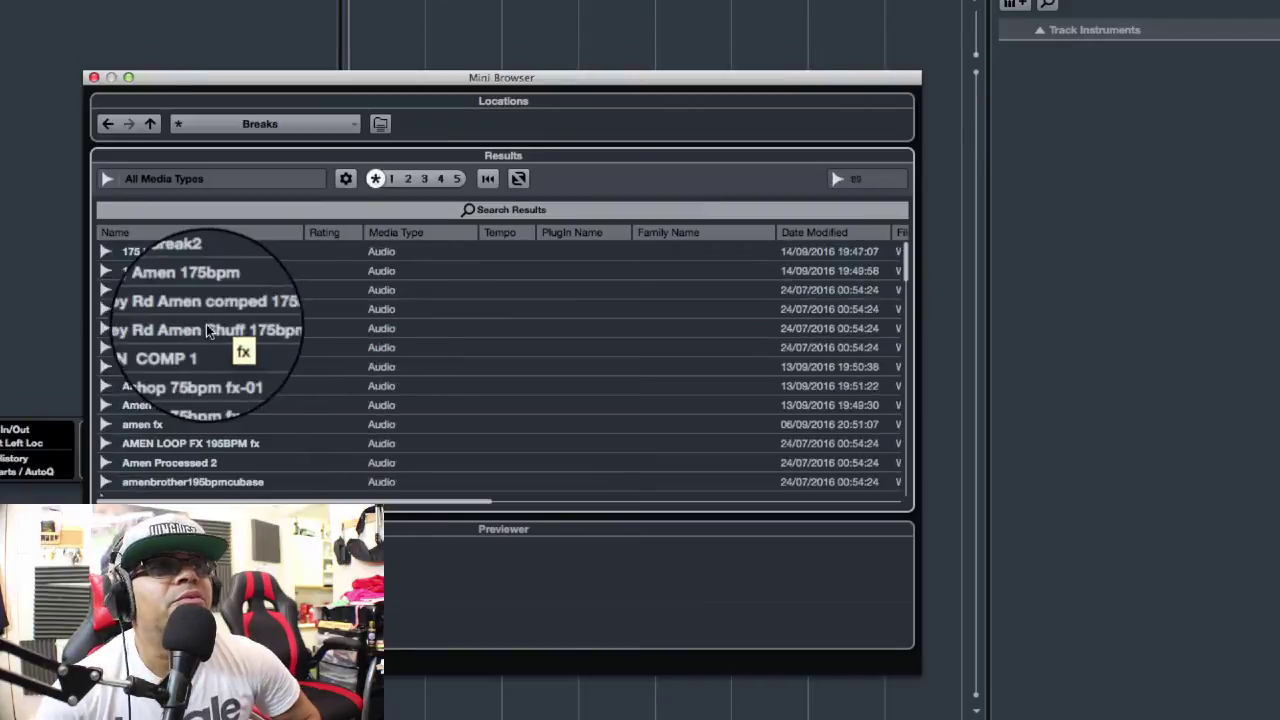
# Step: Preview the Abbey Rd Amen Shuff 175bpm, Amen chop 75bpm fx-02, amiga amen1 and Appachie Mashup 175bpm loops
pyautogui.click(185, 327)
pyautogui.click(232, 388)
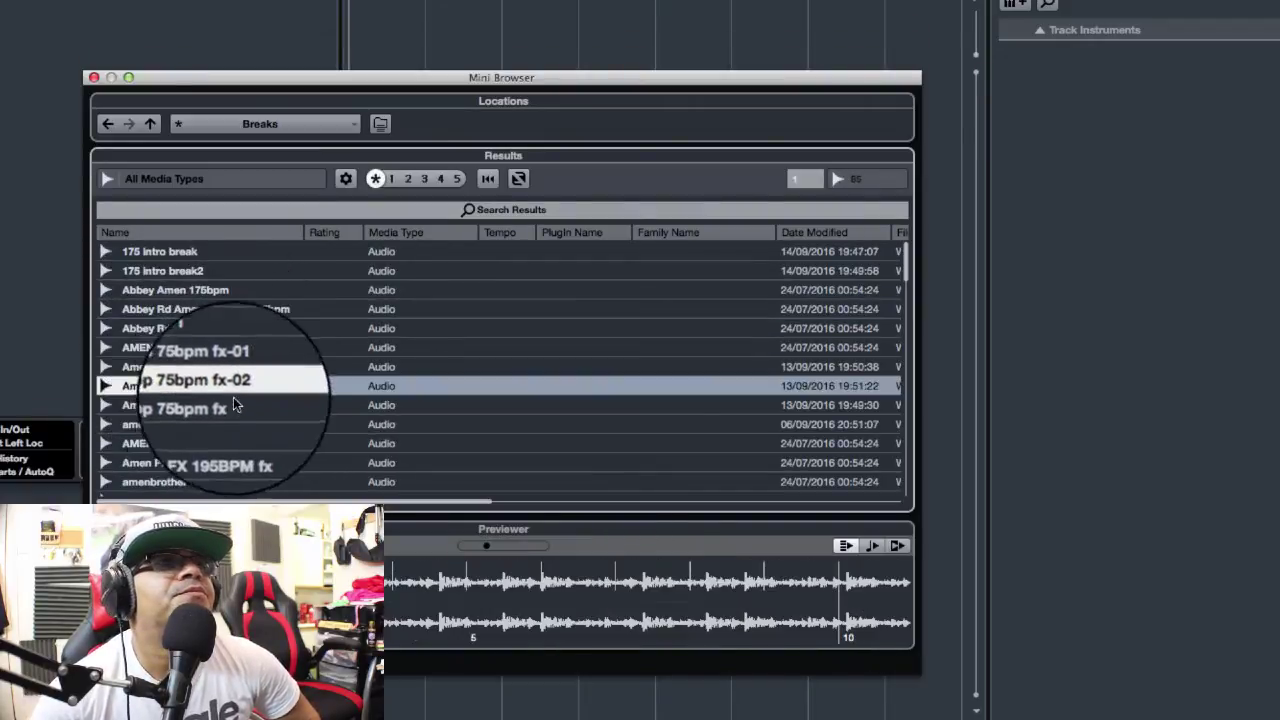
pyautogui.scroll(-2, 233, 399)
pyautogui.click(233, 405)
pyautogui.click(188, 424)
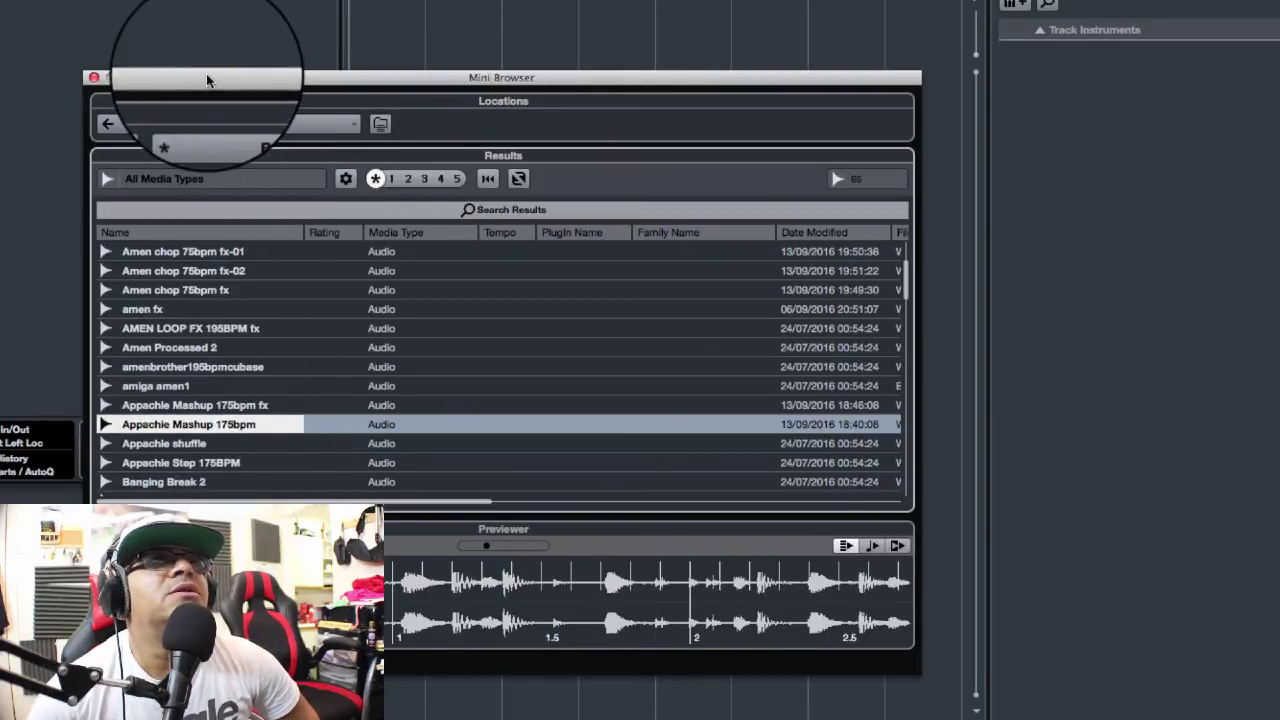
# Step: Move the Mini Browser right, preview Appachie Mashup 175bpm fx and amenbrother195bpmcubase, and raise preview level
pyautogui.moveTo(206, 73); pyautogui.dragTo(660, 84)
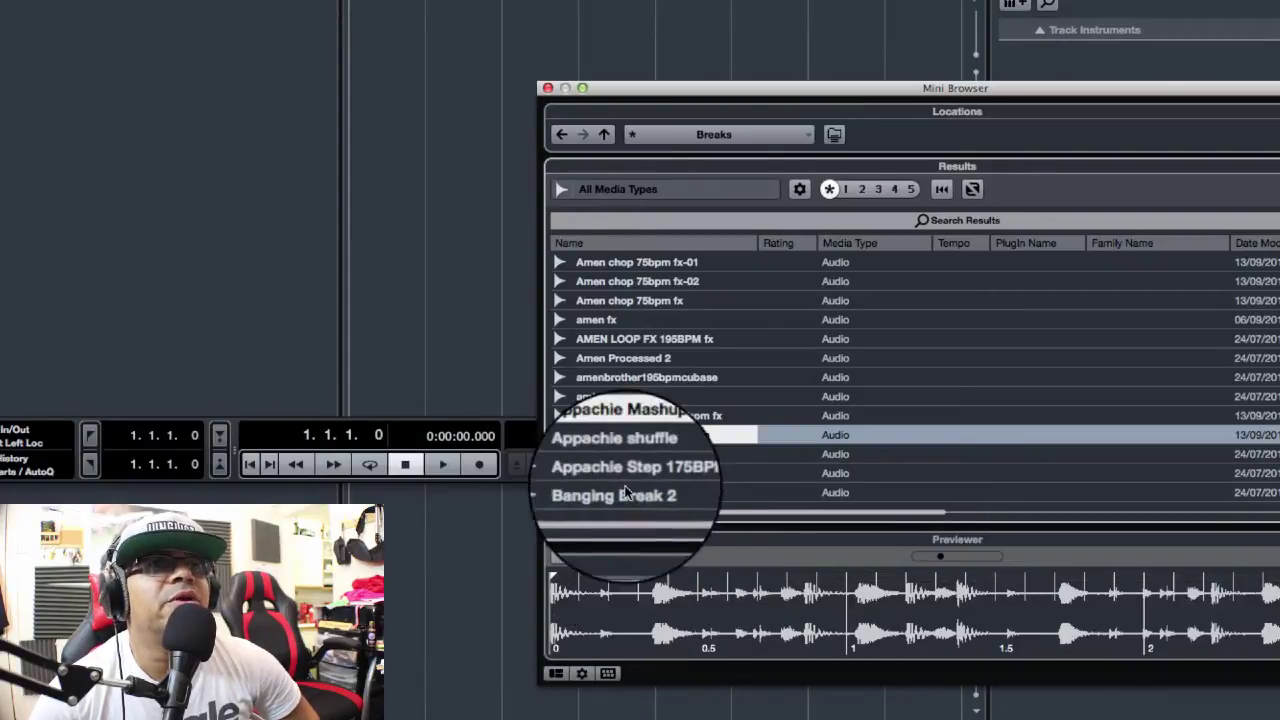
pyautogui.click(607, 418)
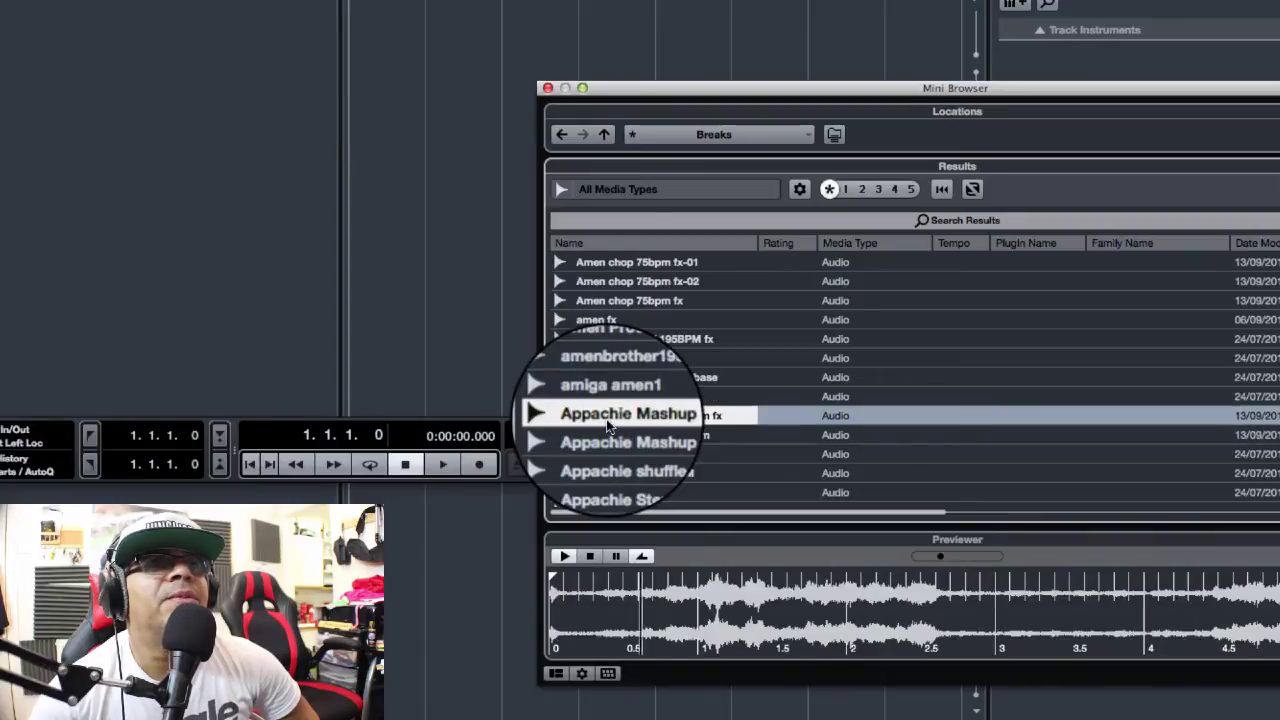
pyautogui.click(610, 378)
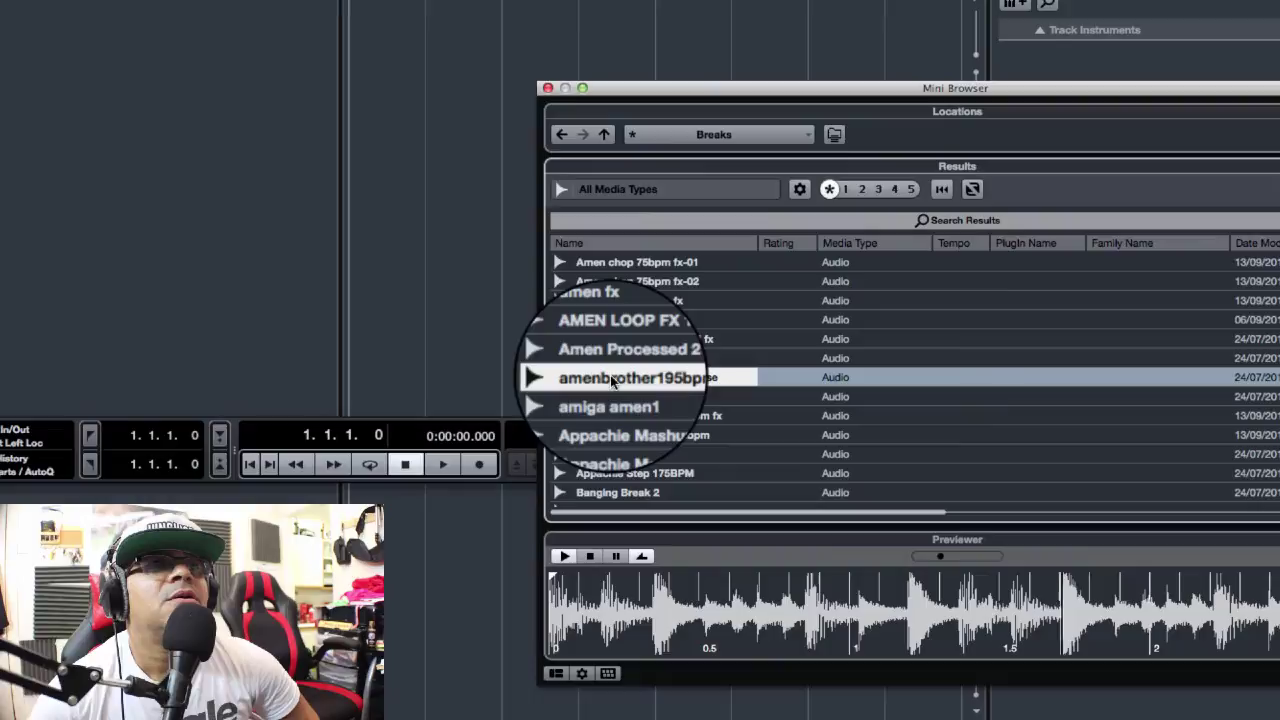
pyautogui.moveTo(949, 563); pyautogui.dragTo(972, 558)
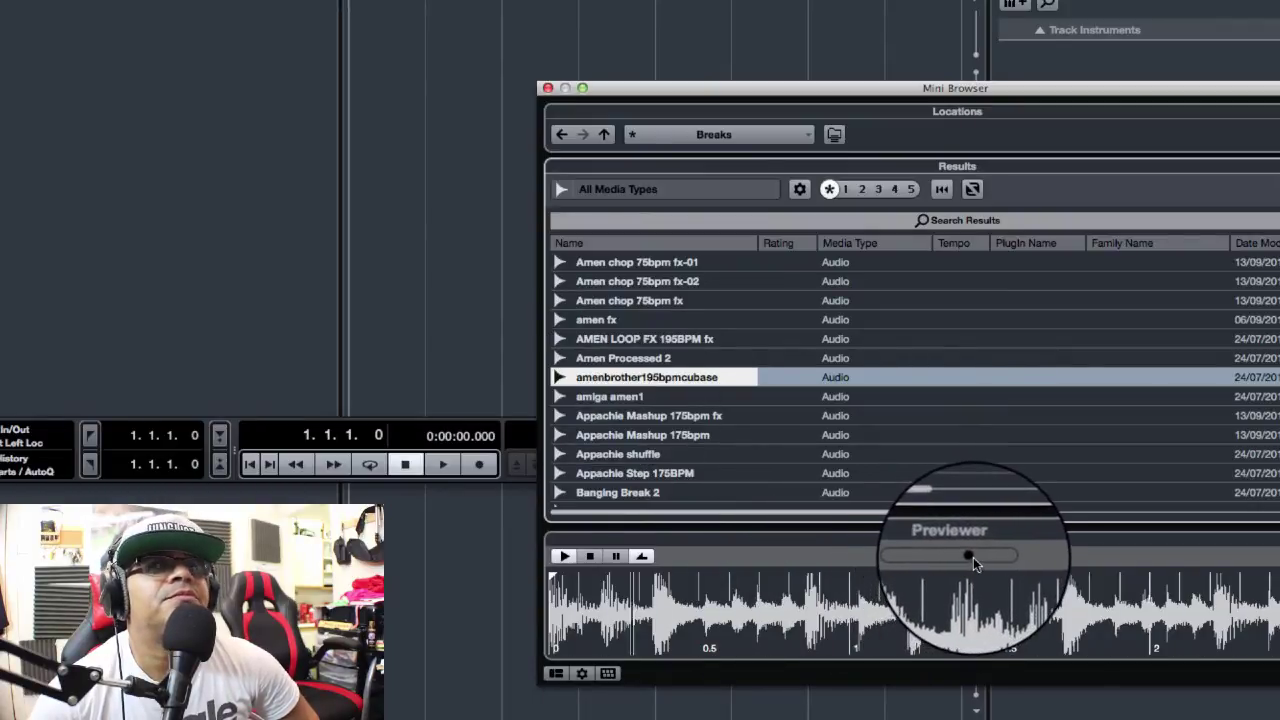
# Step: Stop the preview and drag amenbrother195bpmcubase into the project as a new audio track
pyautogui.click(589, 559)
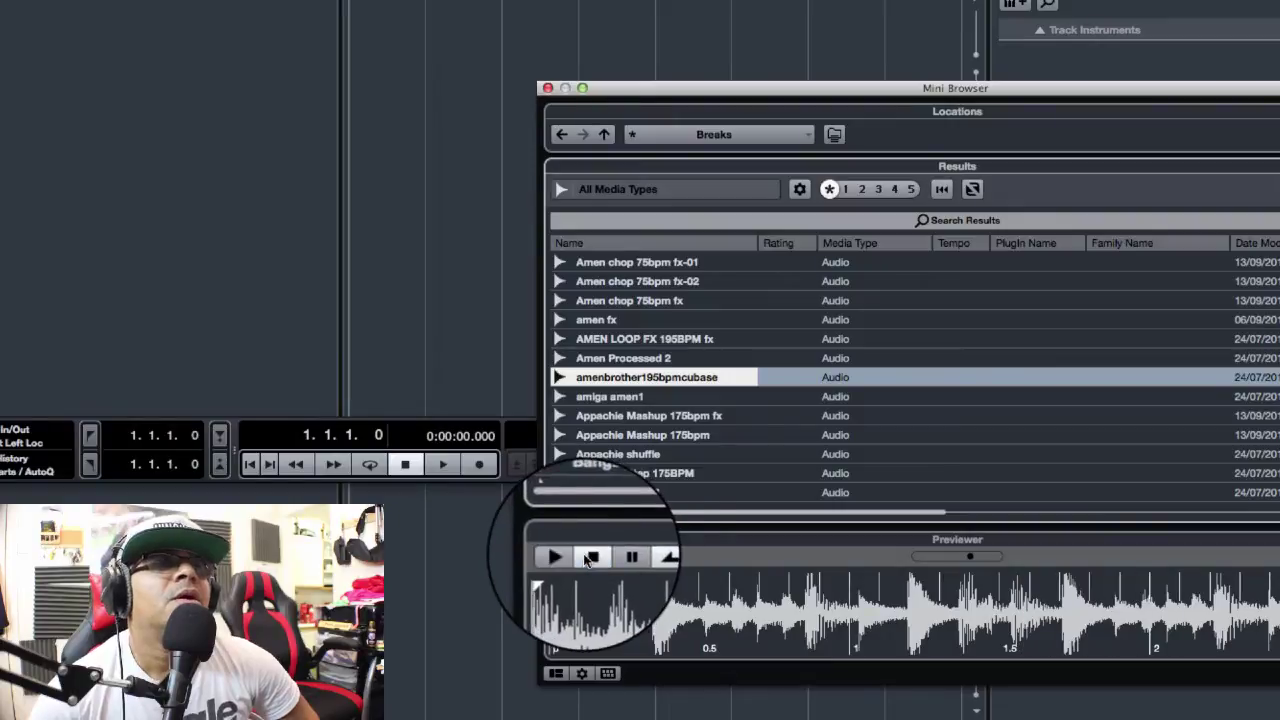
pyautogui.scroll(-1, 663, 473)
pyautogui.scroll(-2, 663, 473)
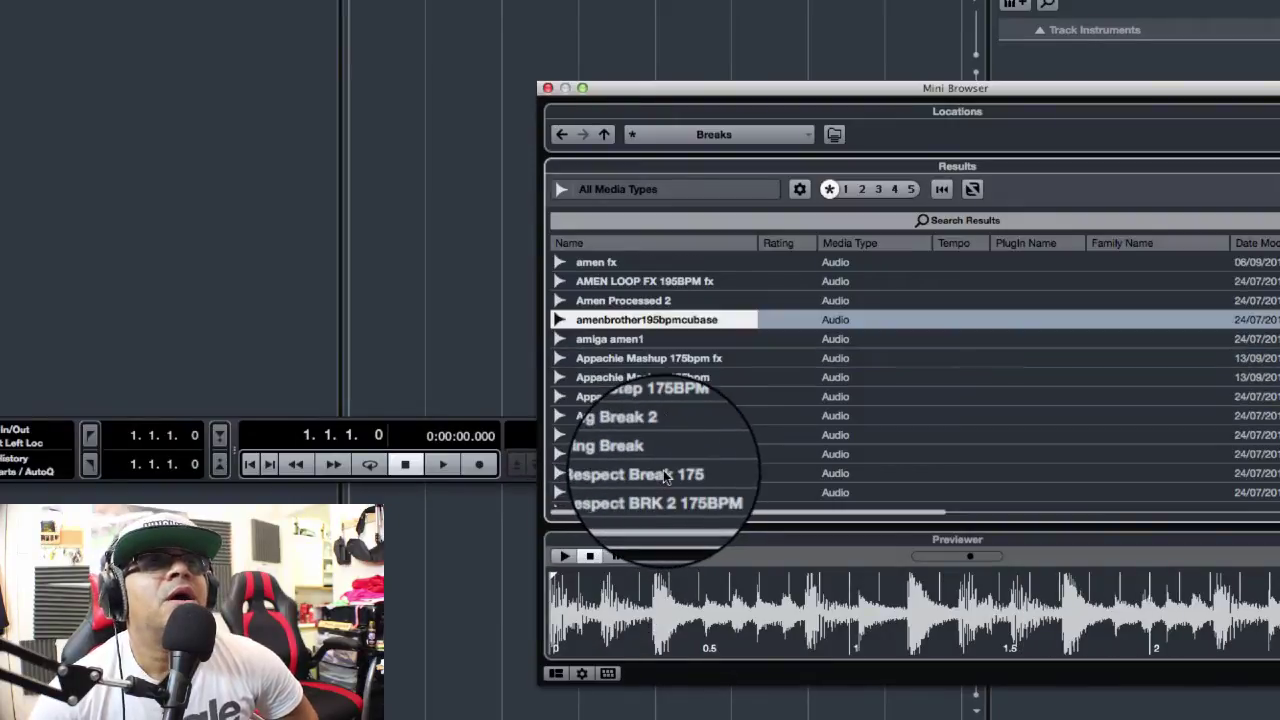
pyautogui.click(358, 196)
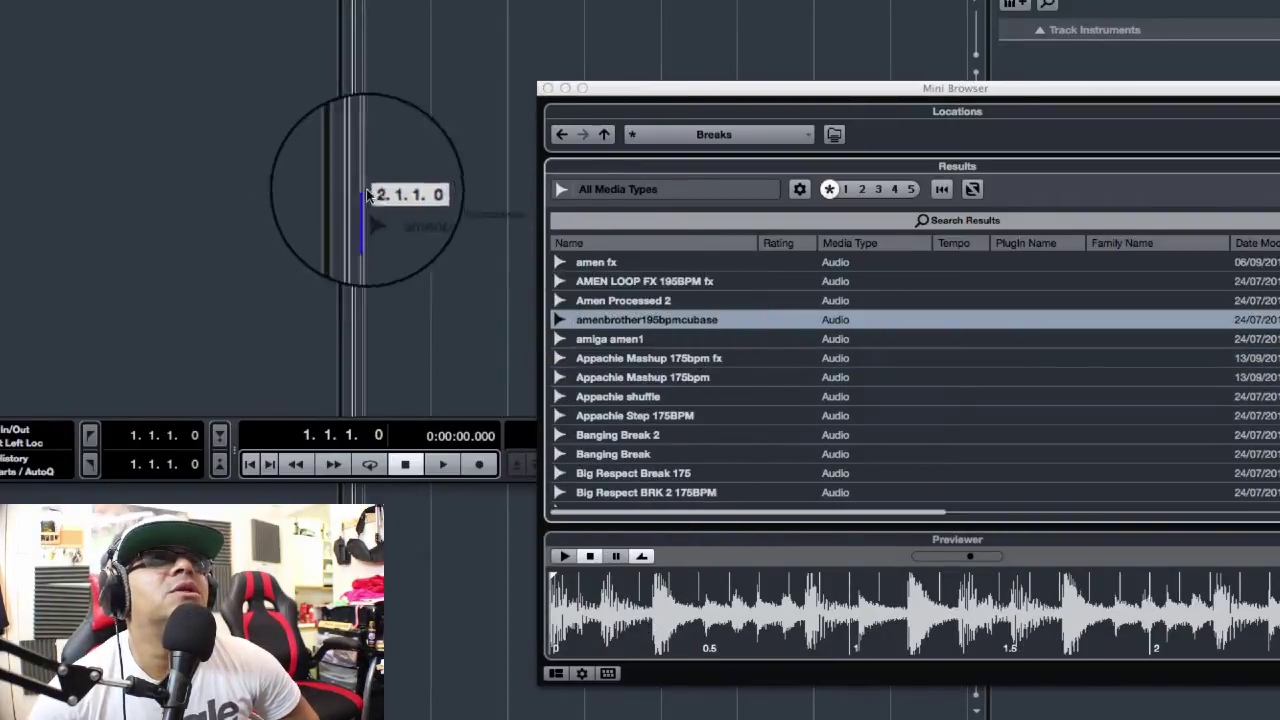
pyautogui.moveTo(358, 12); pyautogui.dragTo(362, 20)
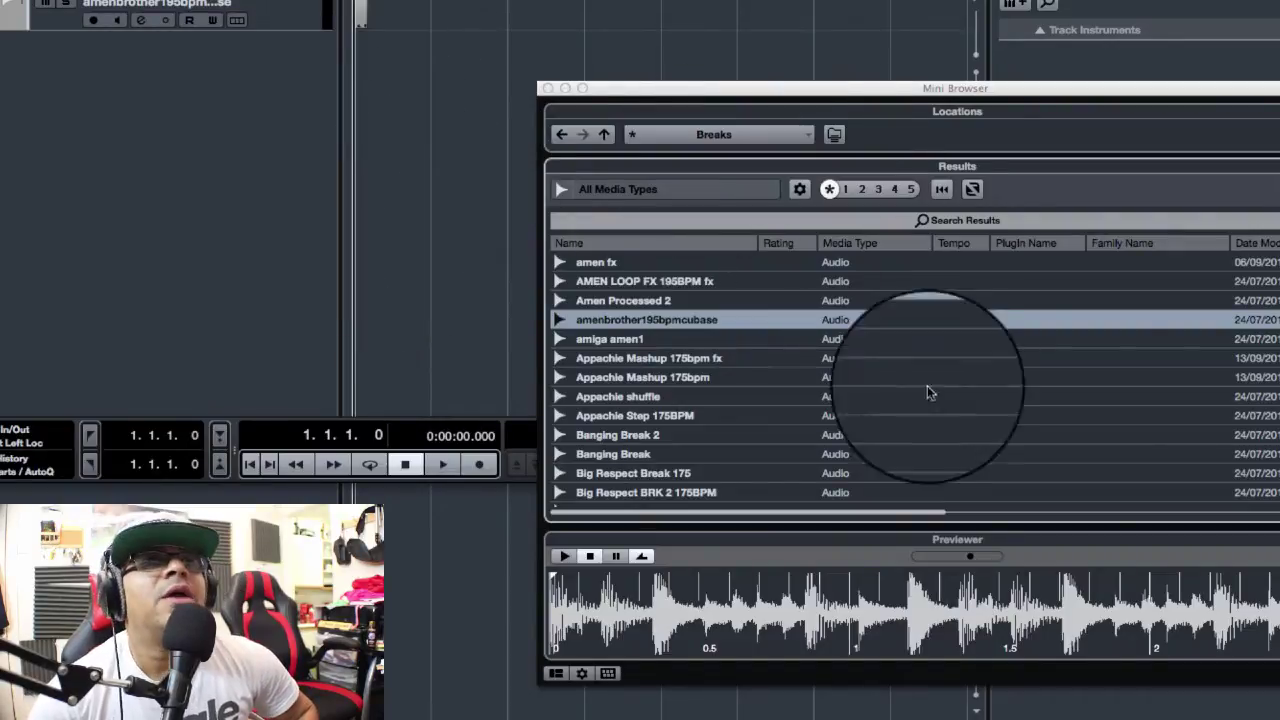
# Step: Go up to the parent sample folder, switch to masshps, and open the browser settings
pyautogui.scroll(-8, 825, 375)
pyautogui.scroll(-3, 823, 377)
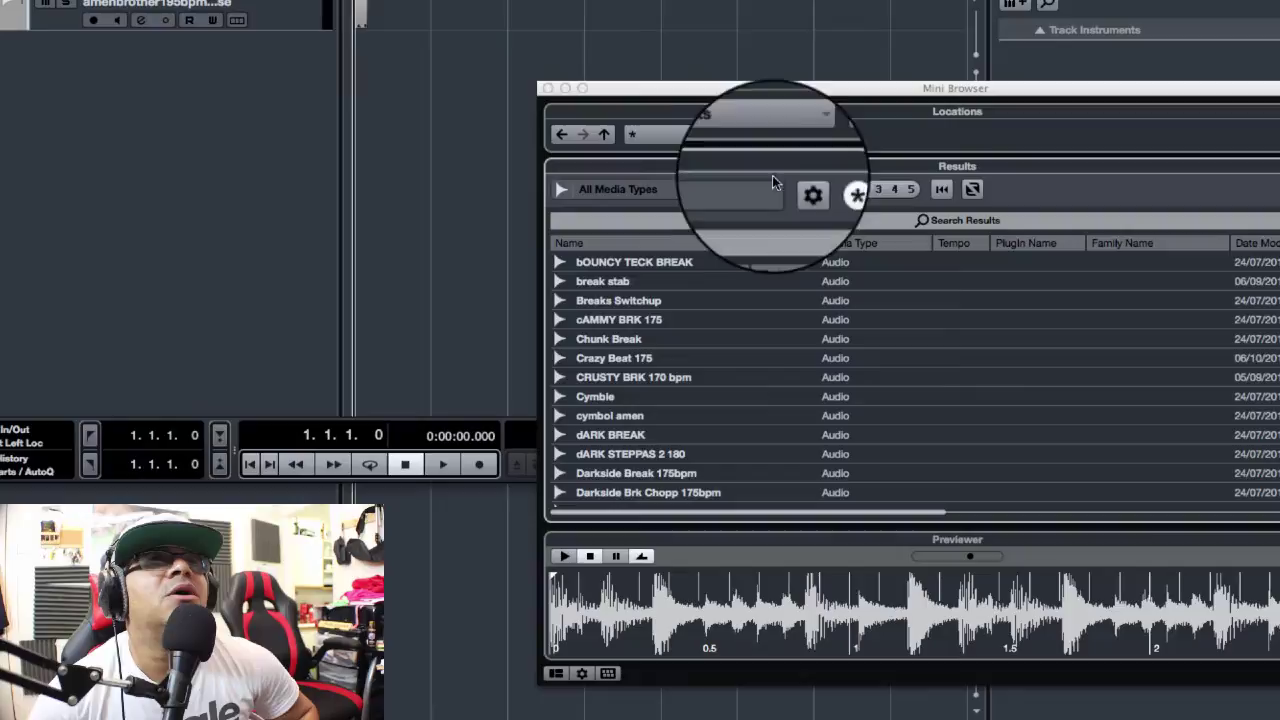
pyautogui.click(740, 136)
pyautogui.click(604, 147)
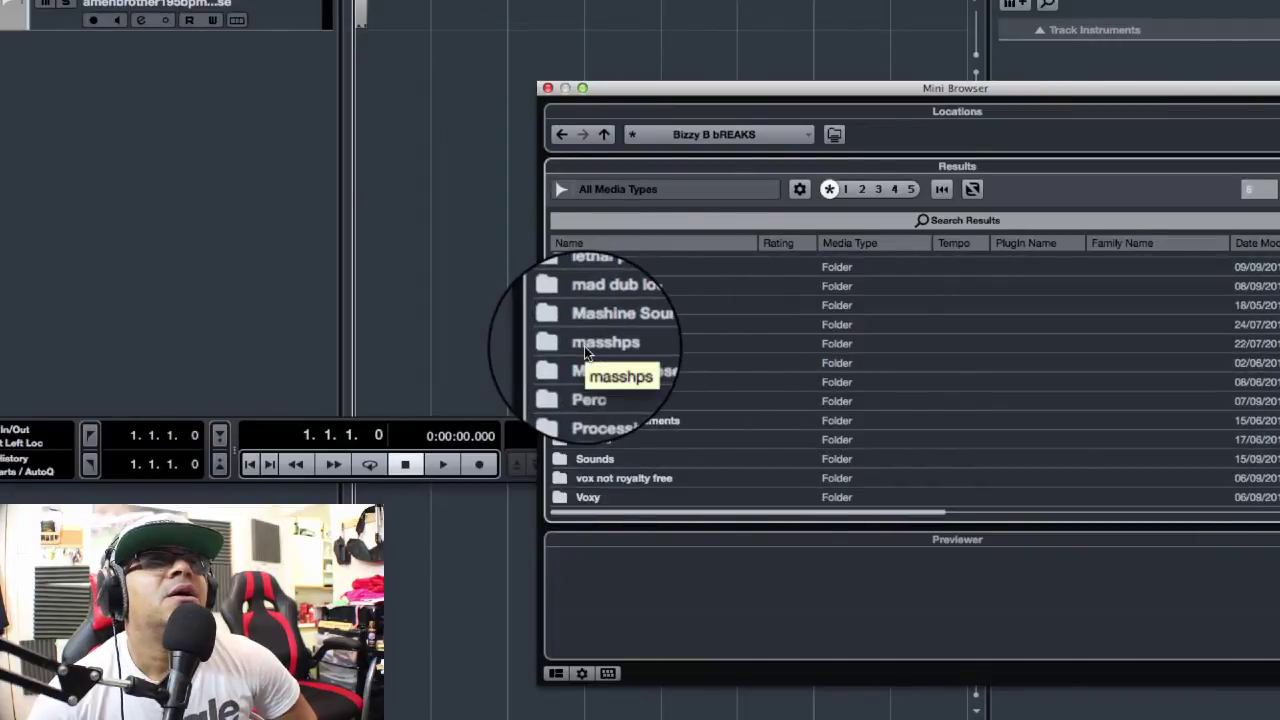
pyautogui.click(584, 346)
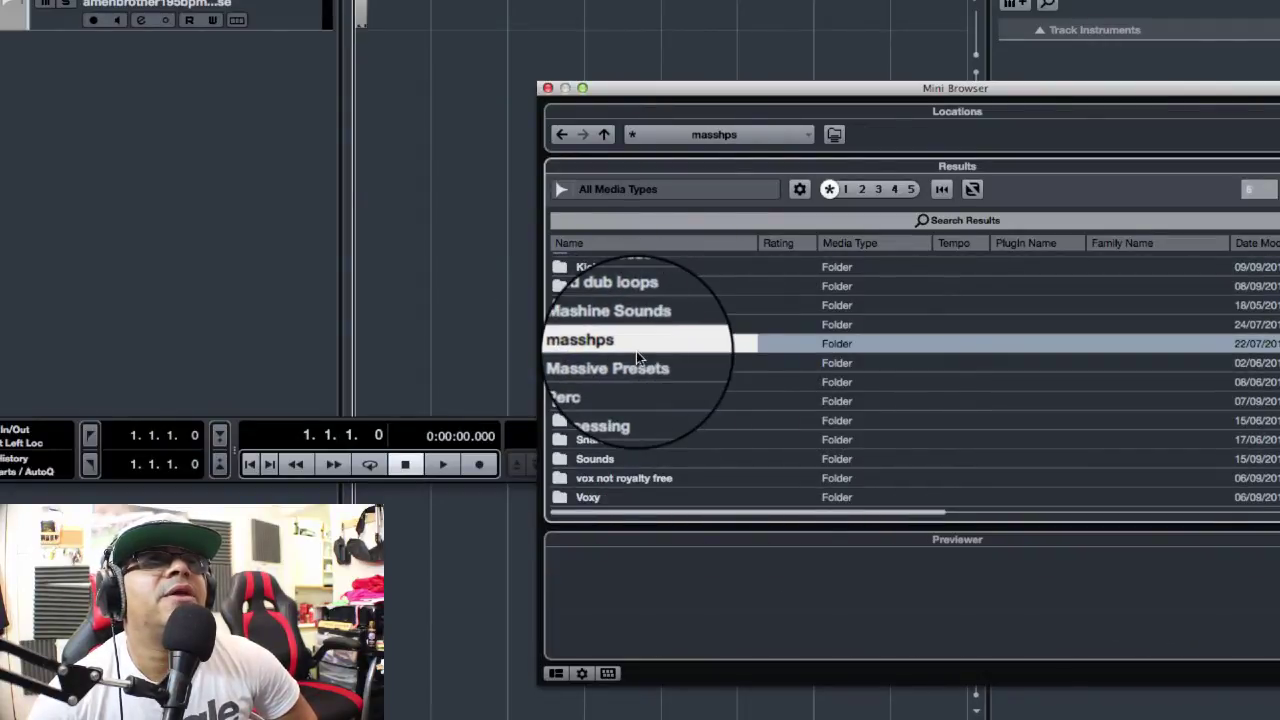
pyautogui.click(581, 671)
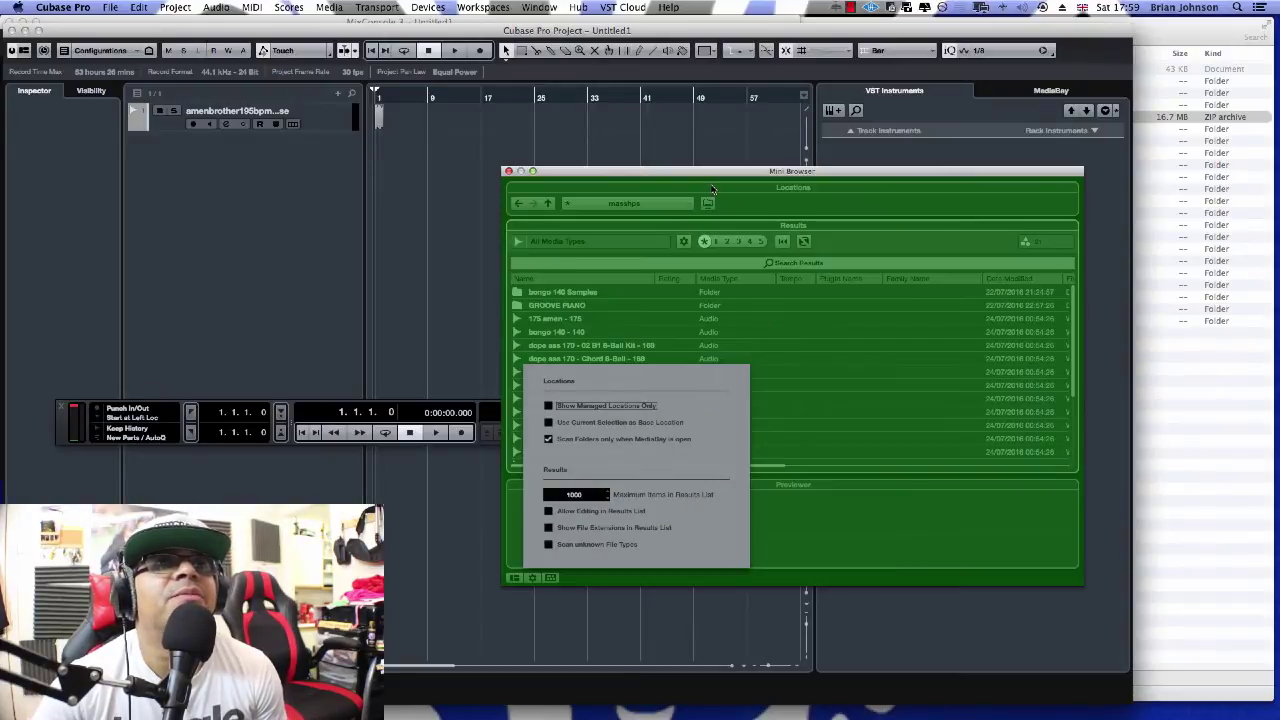
# Step: Close the Mini Browser settings popup via the gear icon
pyautogui.click(712, 189)
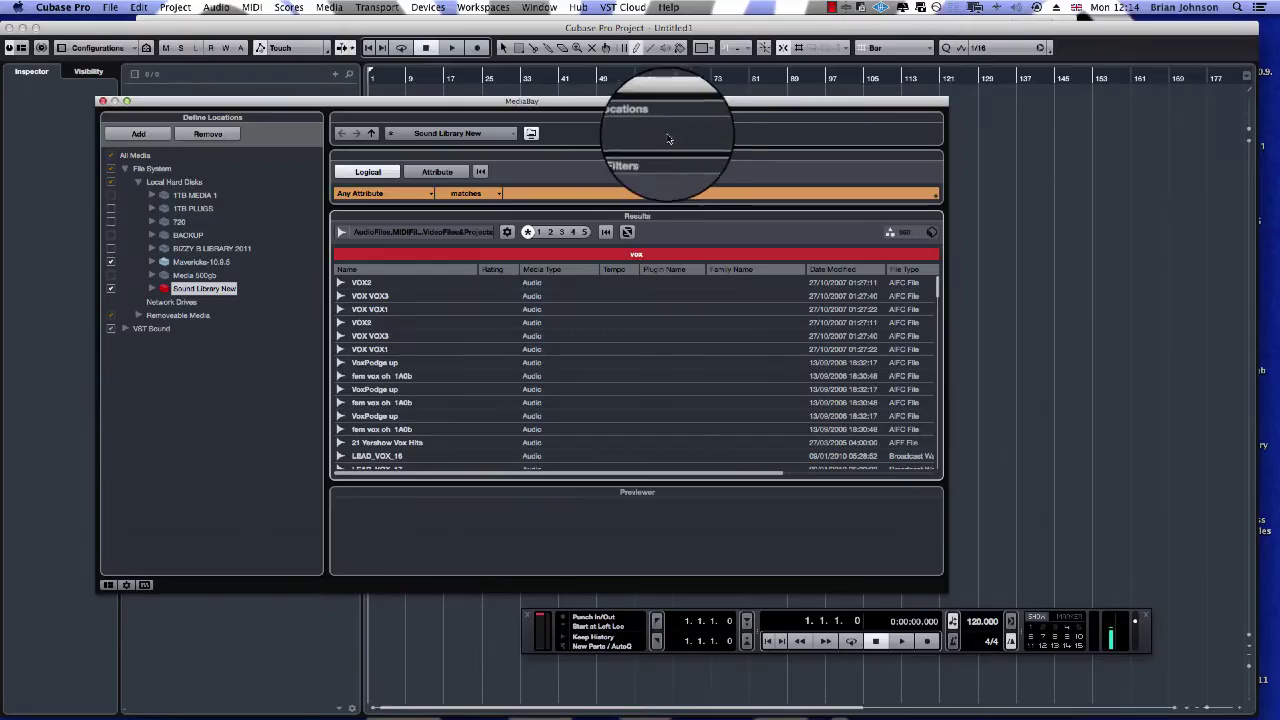
# Step: Close the MediaBay and switch to the Project + MixConsole + Racks (HD) workspace
pyautogui.click(101, 101)
pyautogui.click(428, 7)
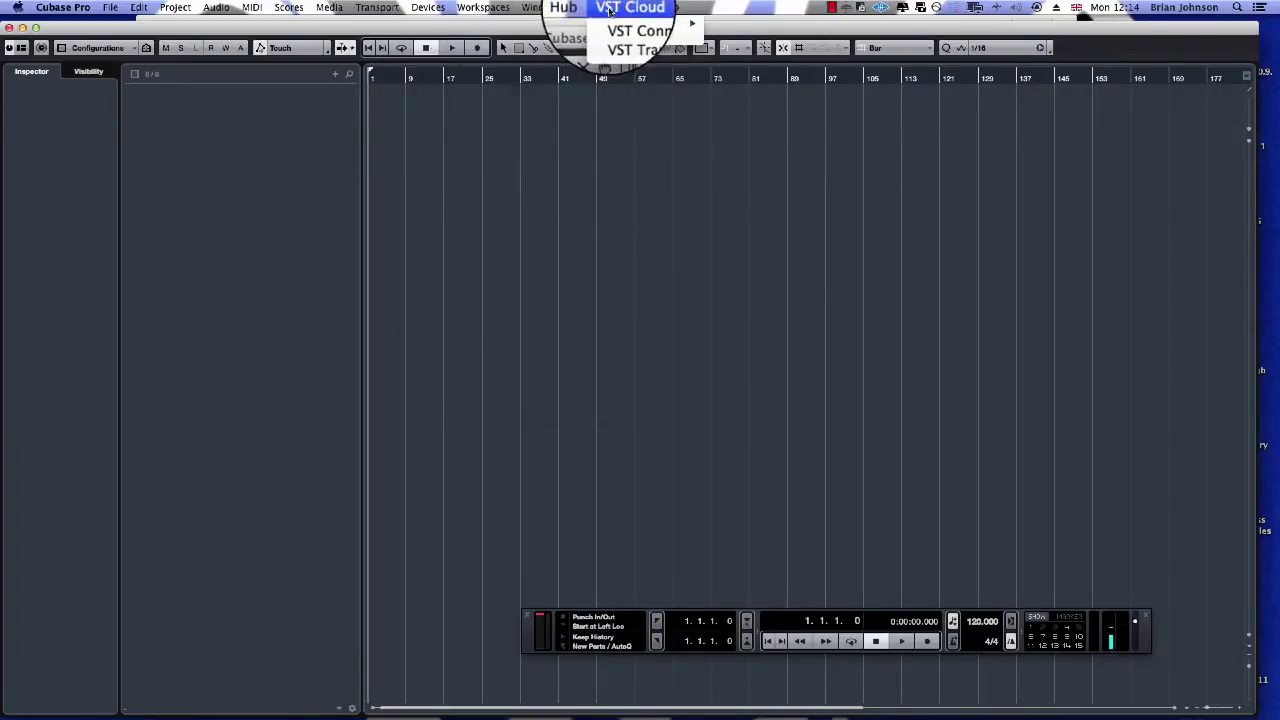
pyautogui.moveTo(381, 5)
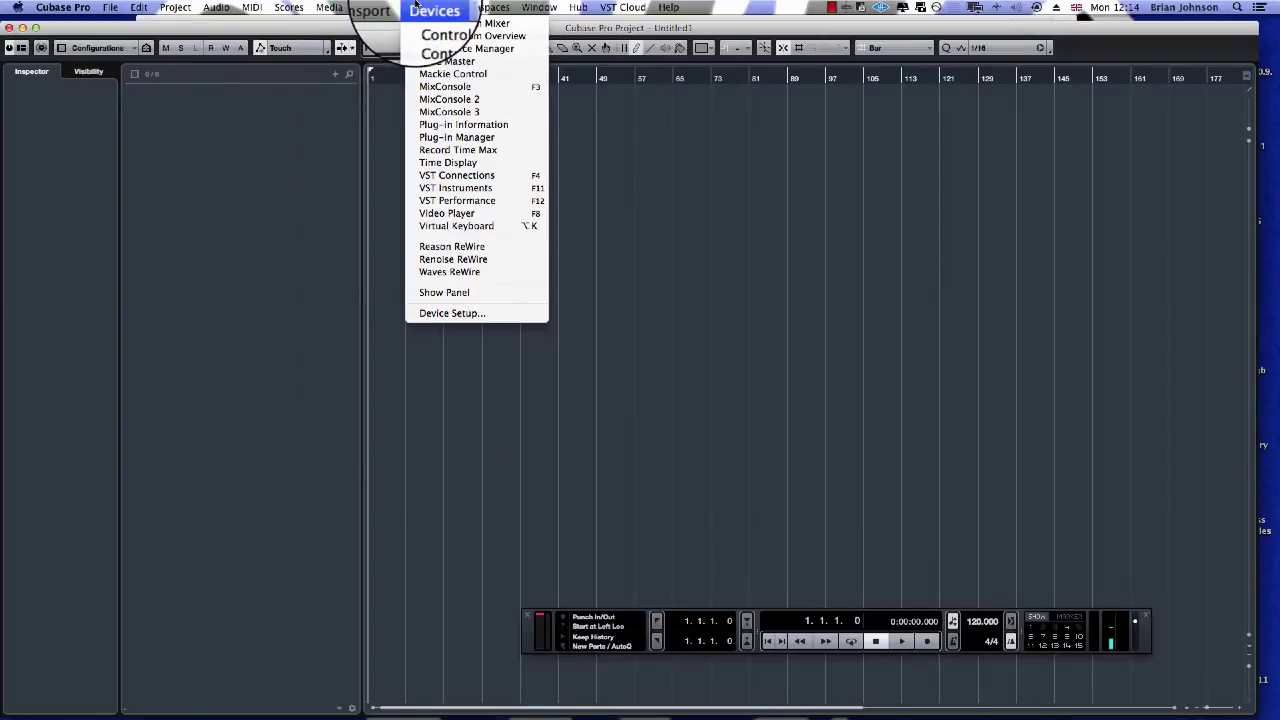
pyautogui.moveTo(486, 6)
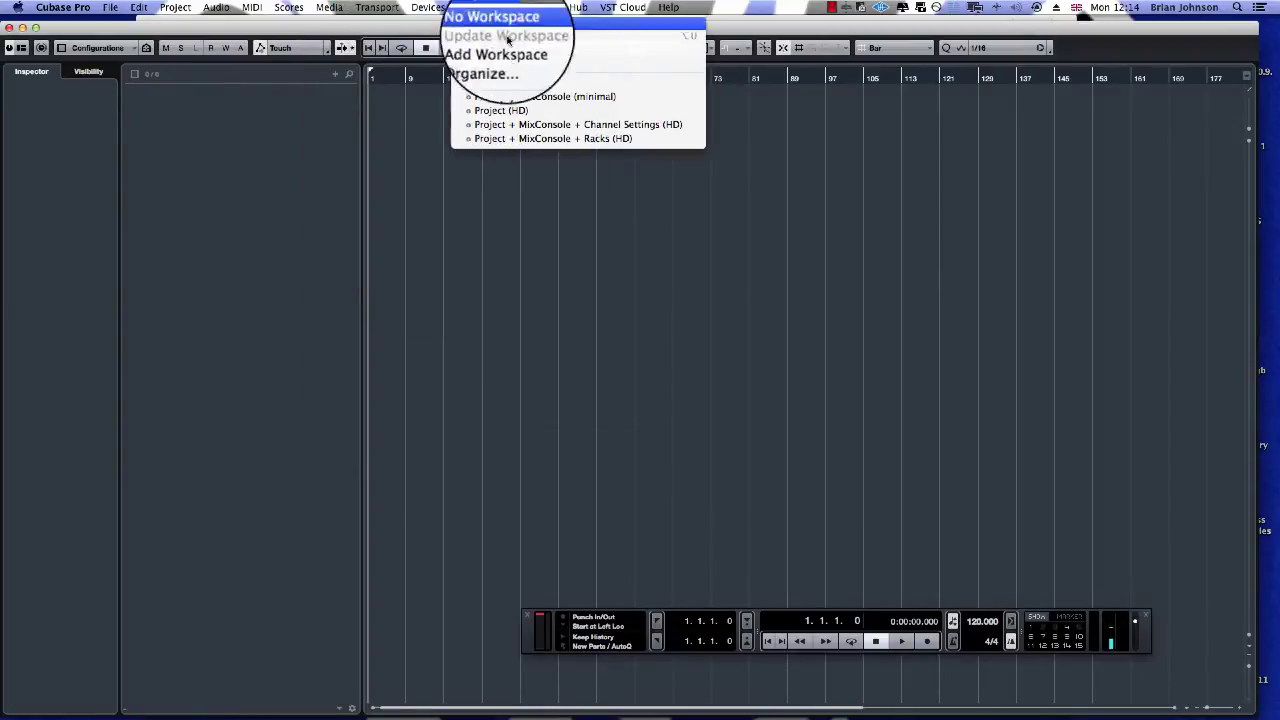
pyautogui.click(520, 138)
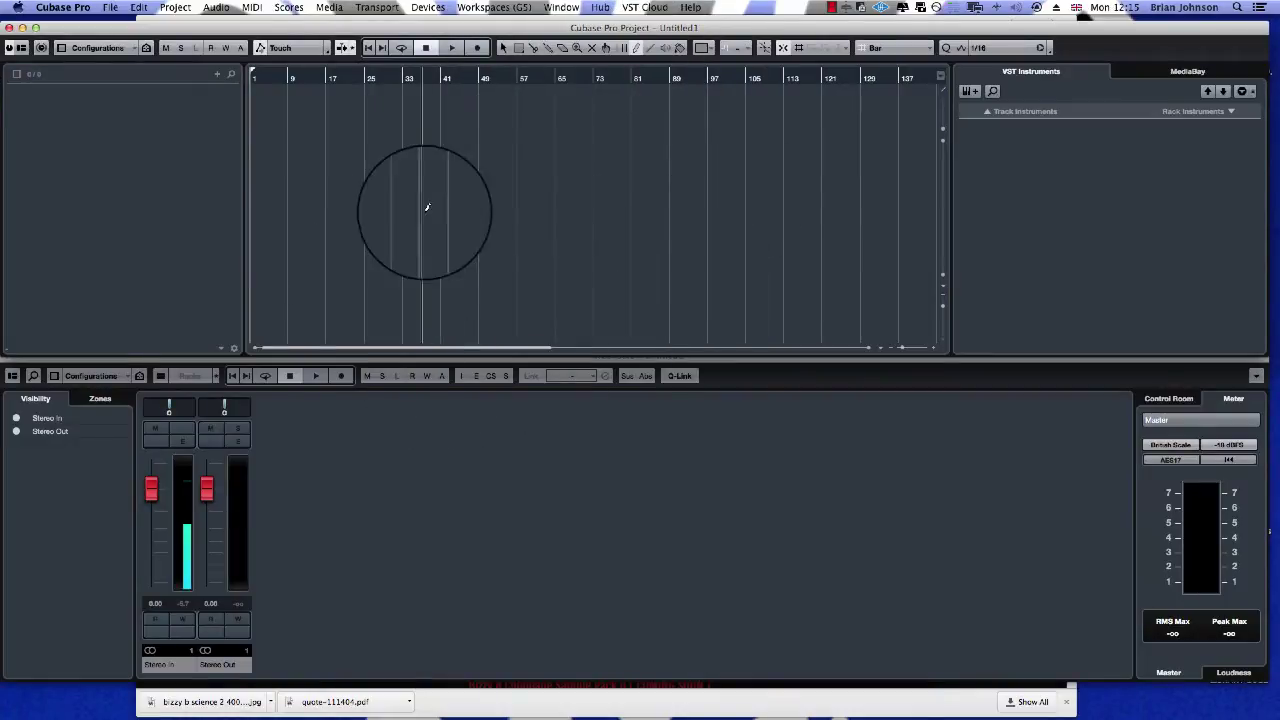
# Step: Add an instrument track using HALion 5 as its instrument
pyautogui.click(975, 97)
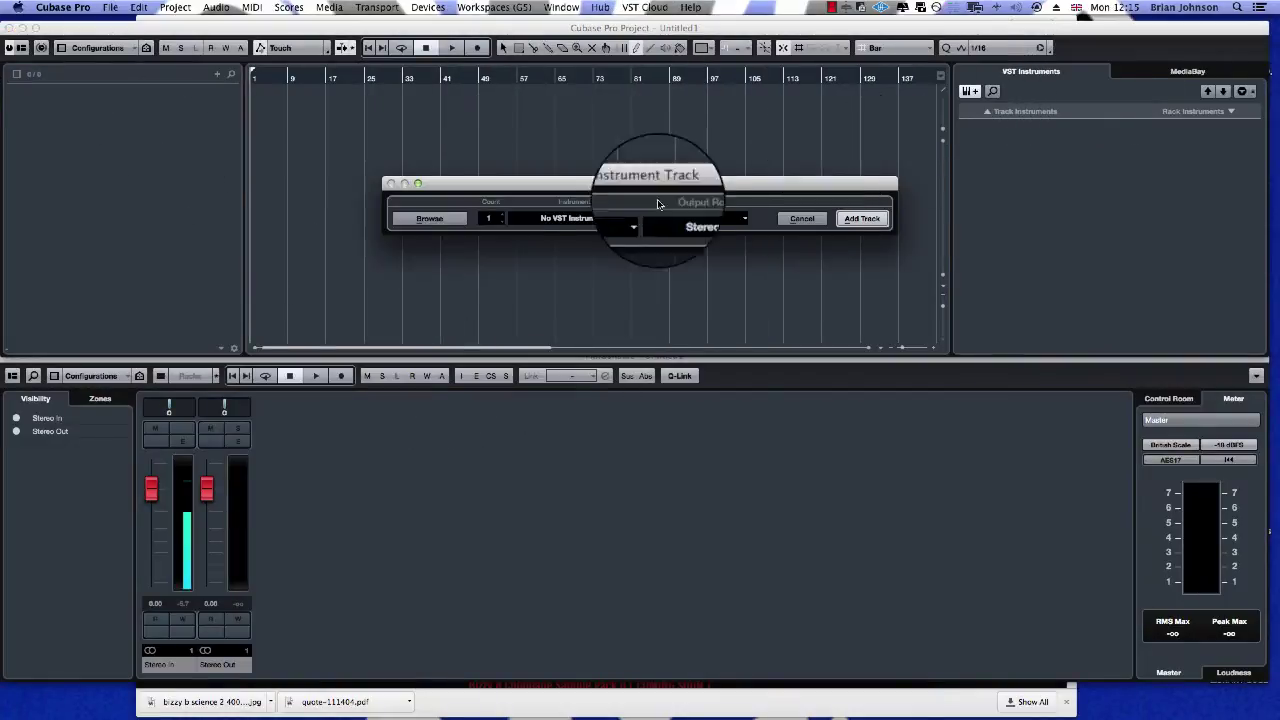
pyautogui.click(560, 218)
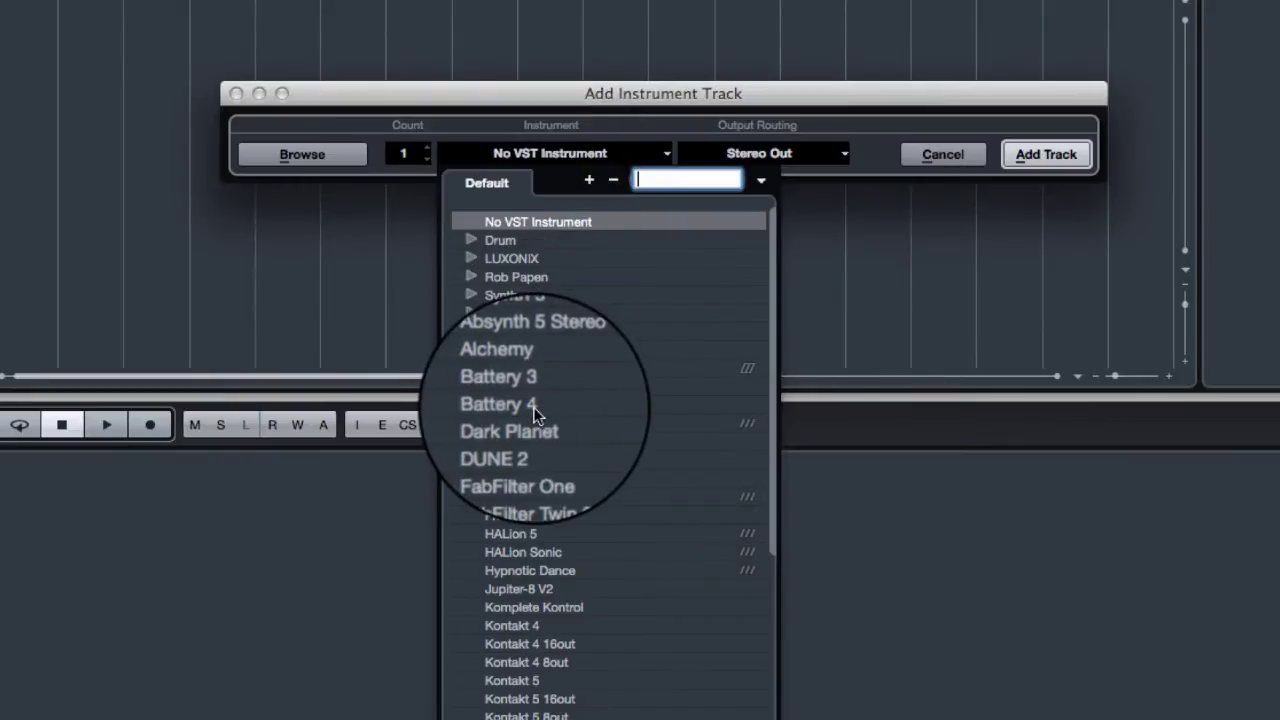
pyautogui.click(508, 535)
pyautogui.click(1032, 163)
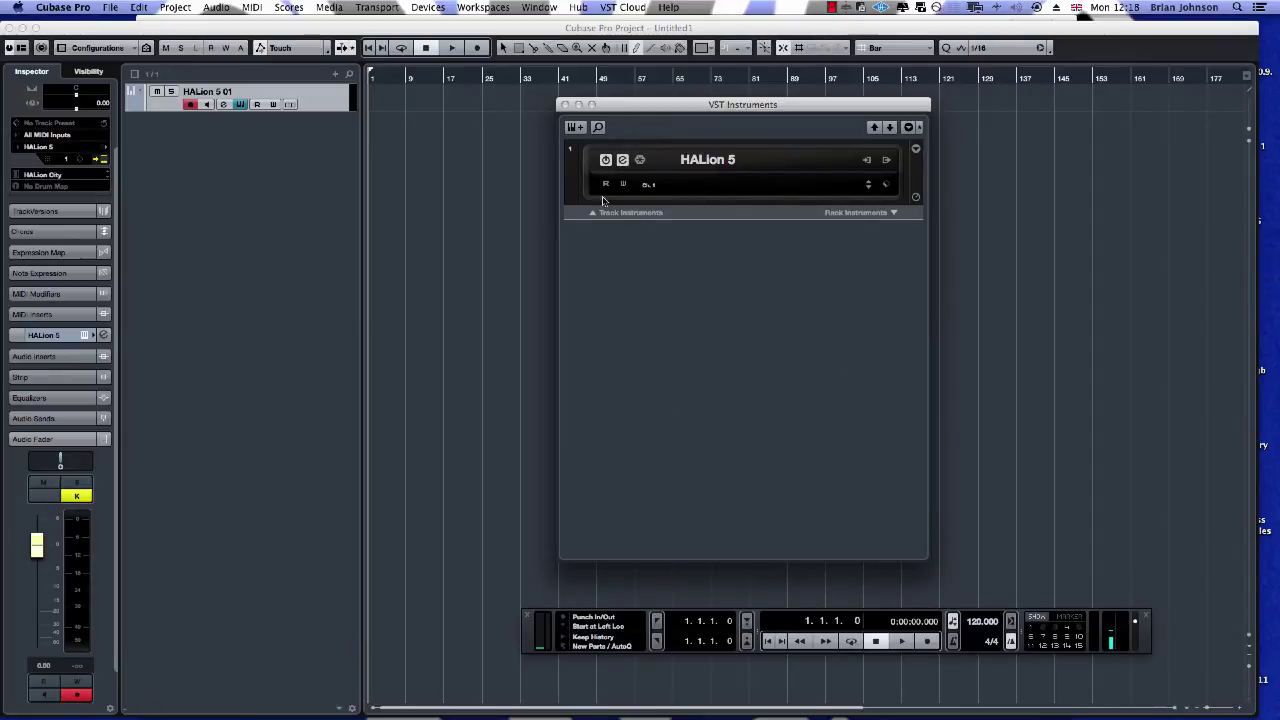
# Step: Open HALion 5's editor from the VST Instruments window, with HALion City loaded
pyautogui.click(622, 162)
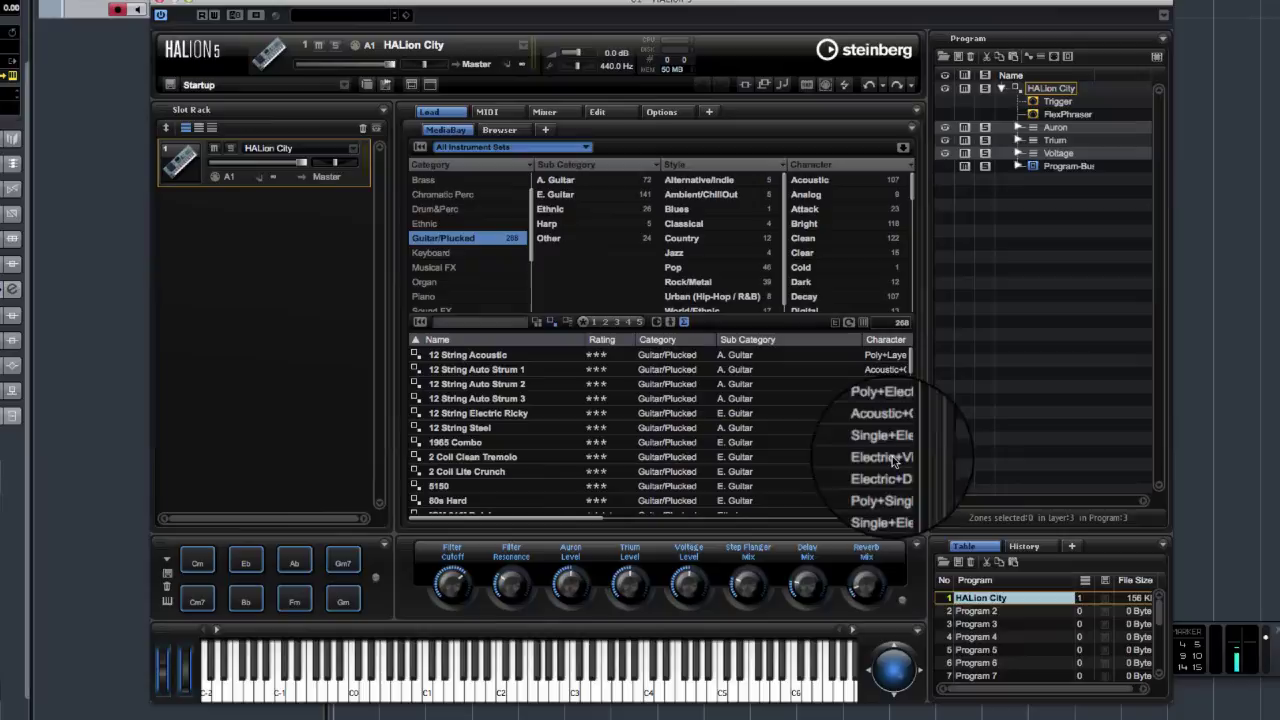
# Step: Select the empty Program 2 slot and browse its Load Program dialog of 5838 presets
pyautogui.click(989, 612)
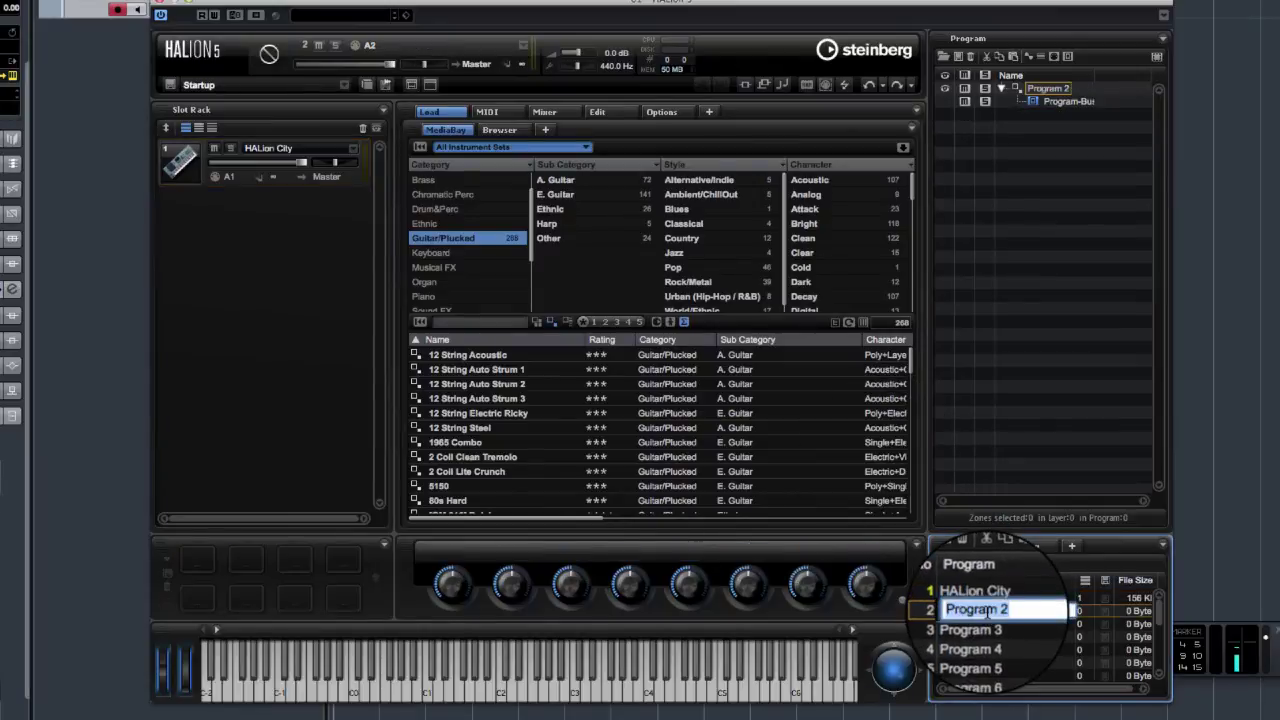
pyautogui.click(998, 624)
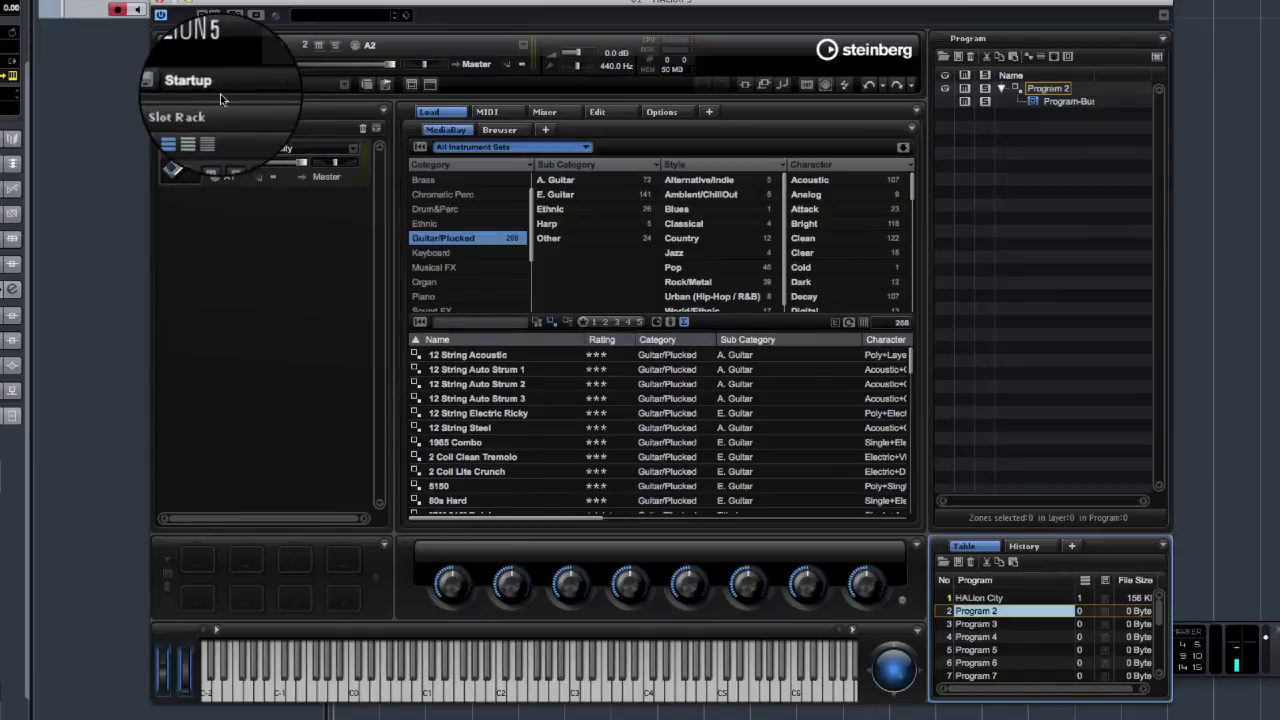
pyautogui.rightClick(1008, 615)
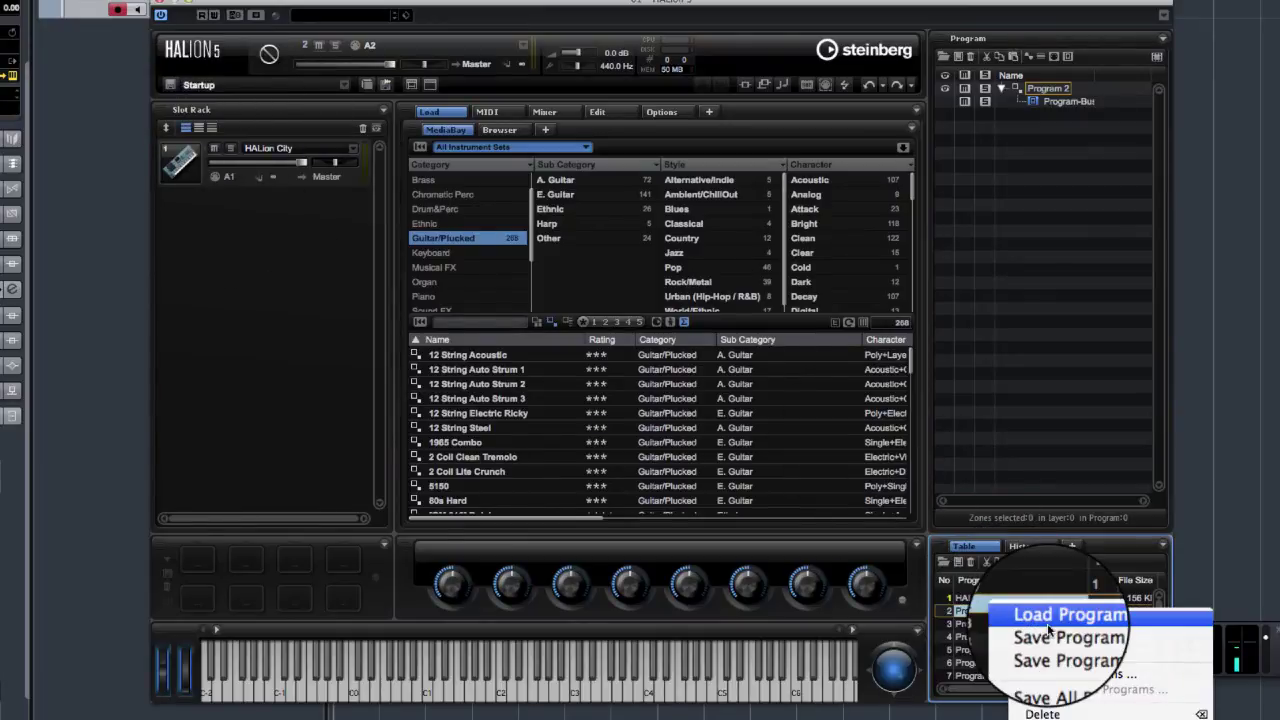
pyautogui.click(1045, 615)
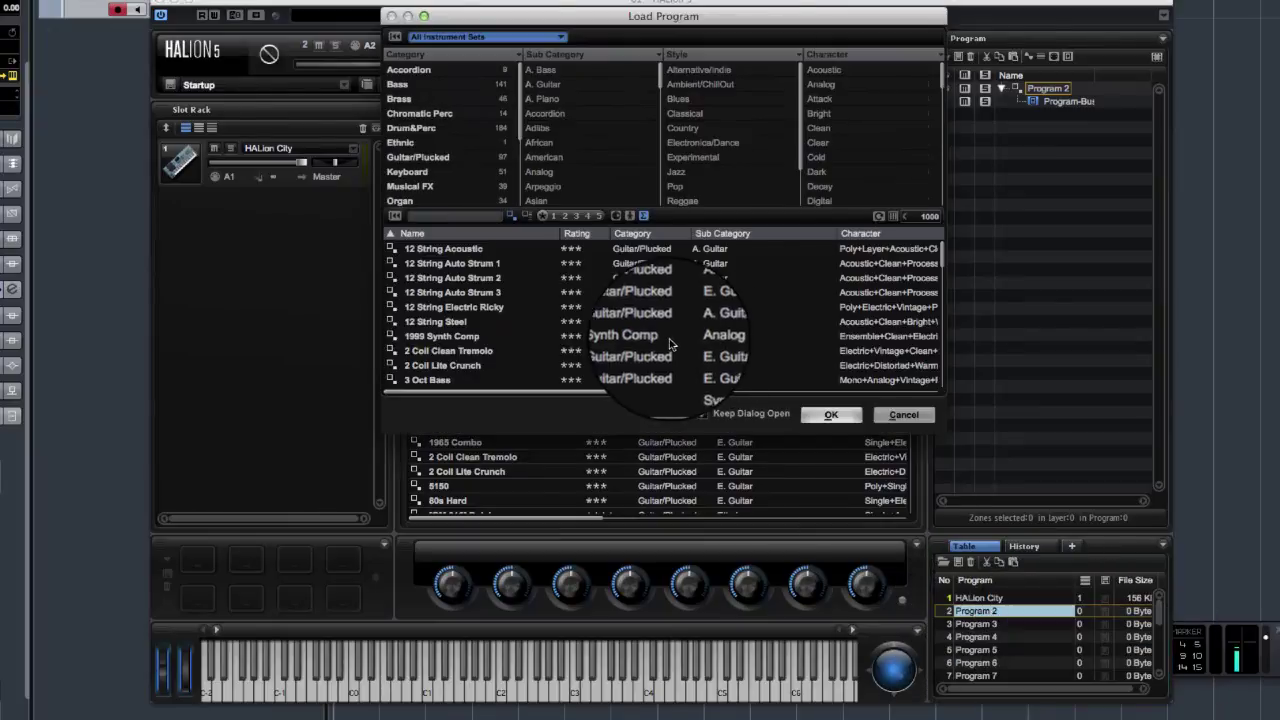
pyautogui.click(670, 338)
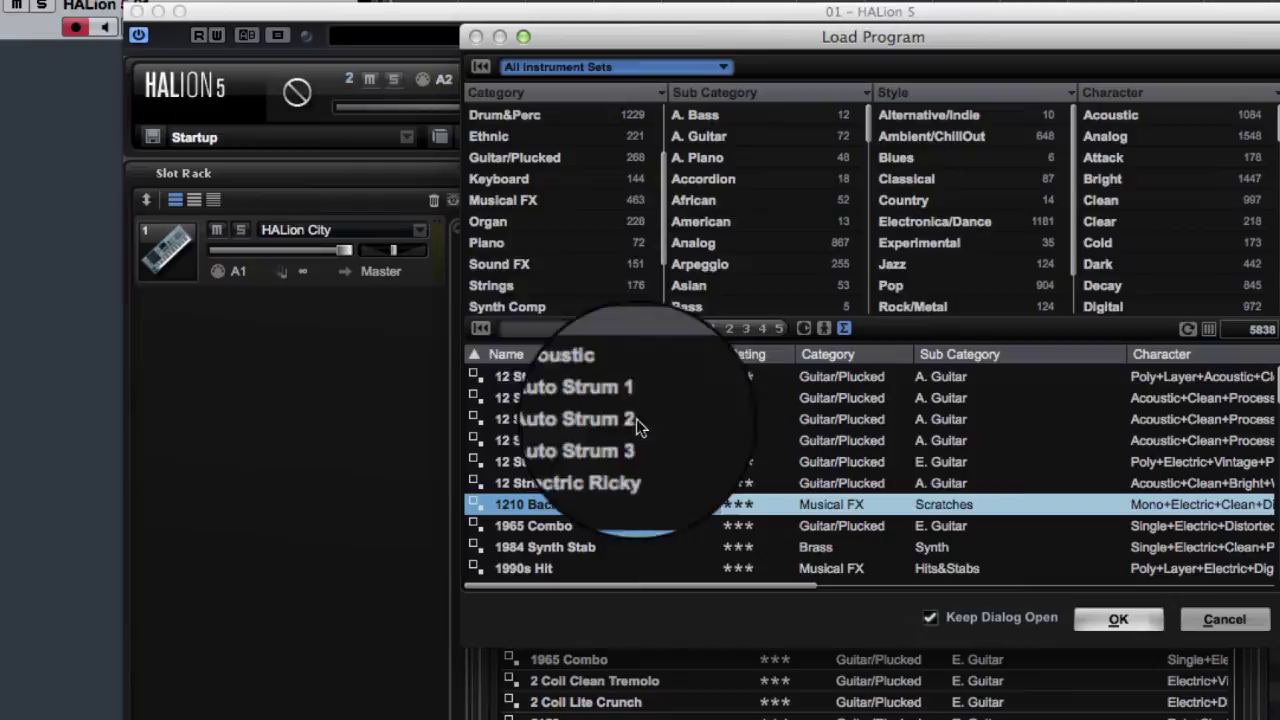
# Step: Cancel the program load and switch HALion 5 to browsing files on disk
pyautogui.click(1212, 619)
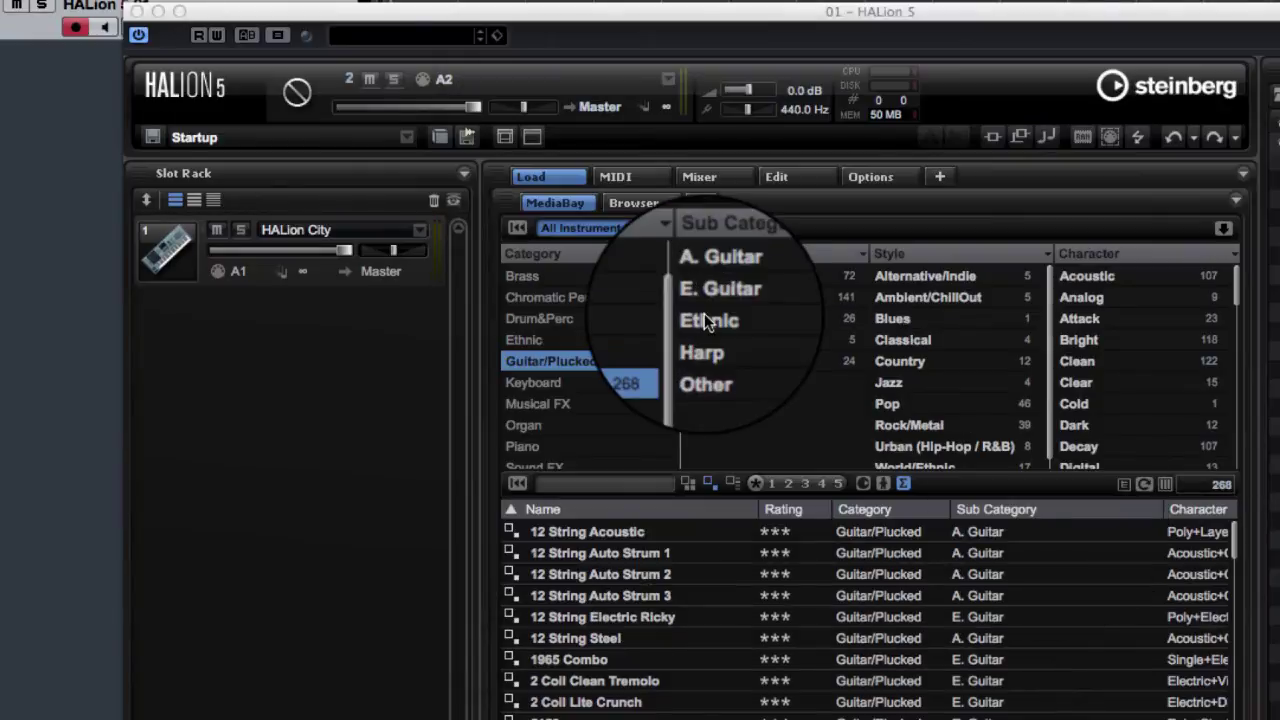
pyautogui.click(634, 206)
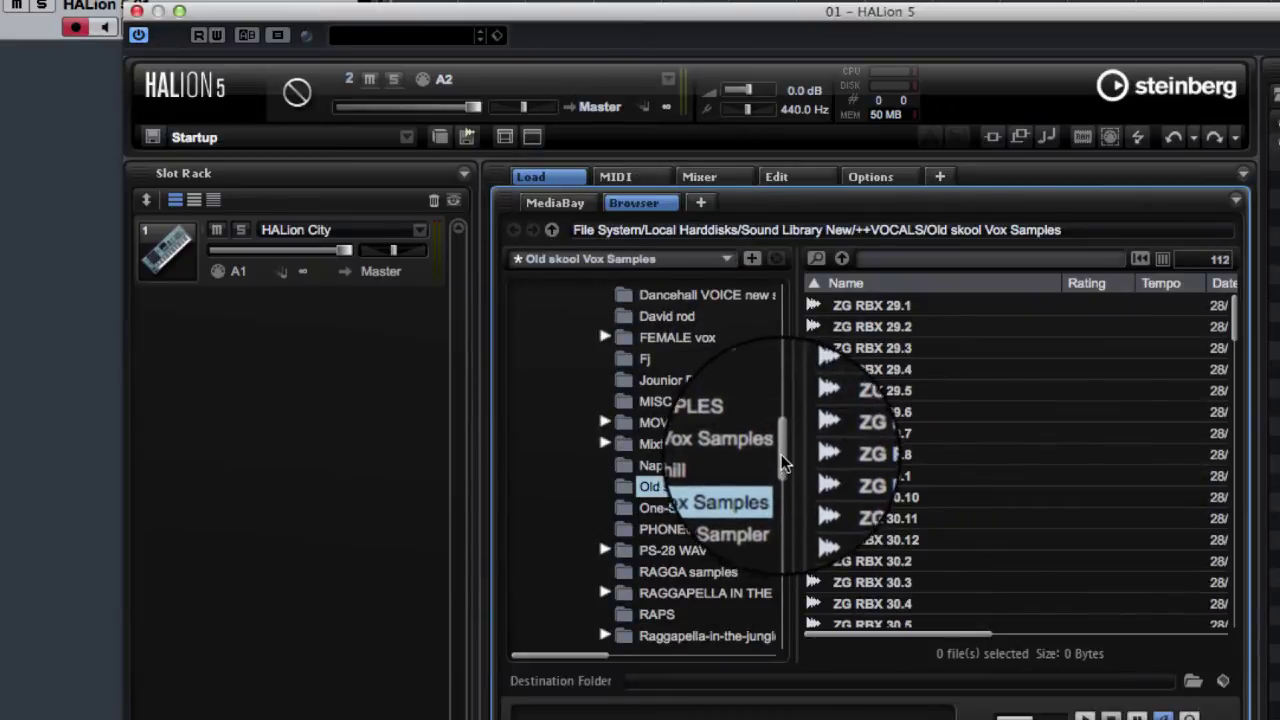
pyautogui.moveTo(778, 470); pyautogui.dragTo(790, 322)
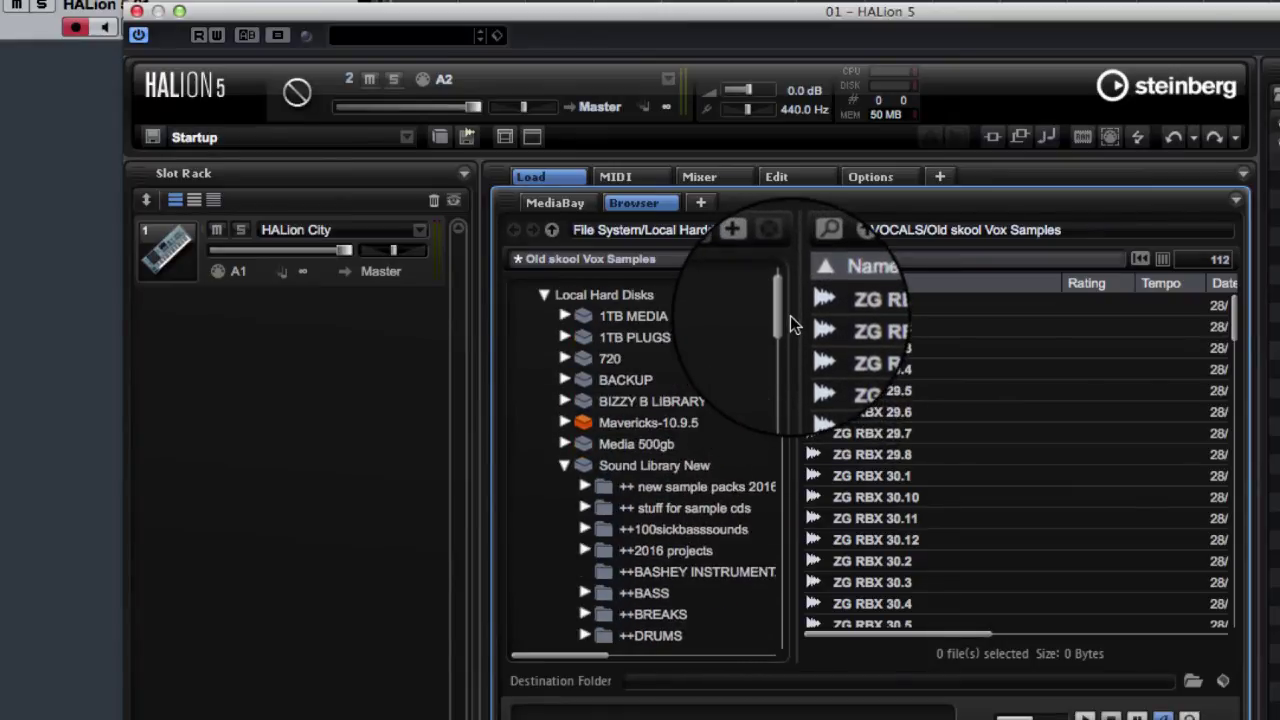
# Step: Open the ++akaizers folder in Sound Library New and select the akai 5 sample
pyautogui.click(615, 466)
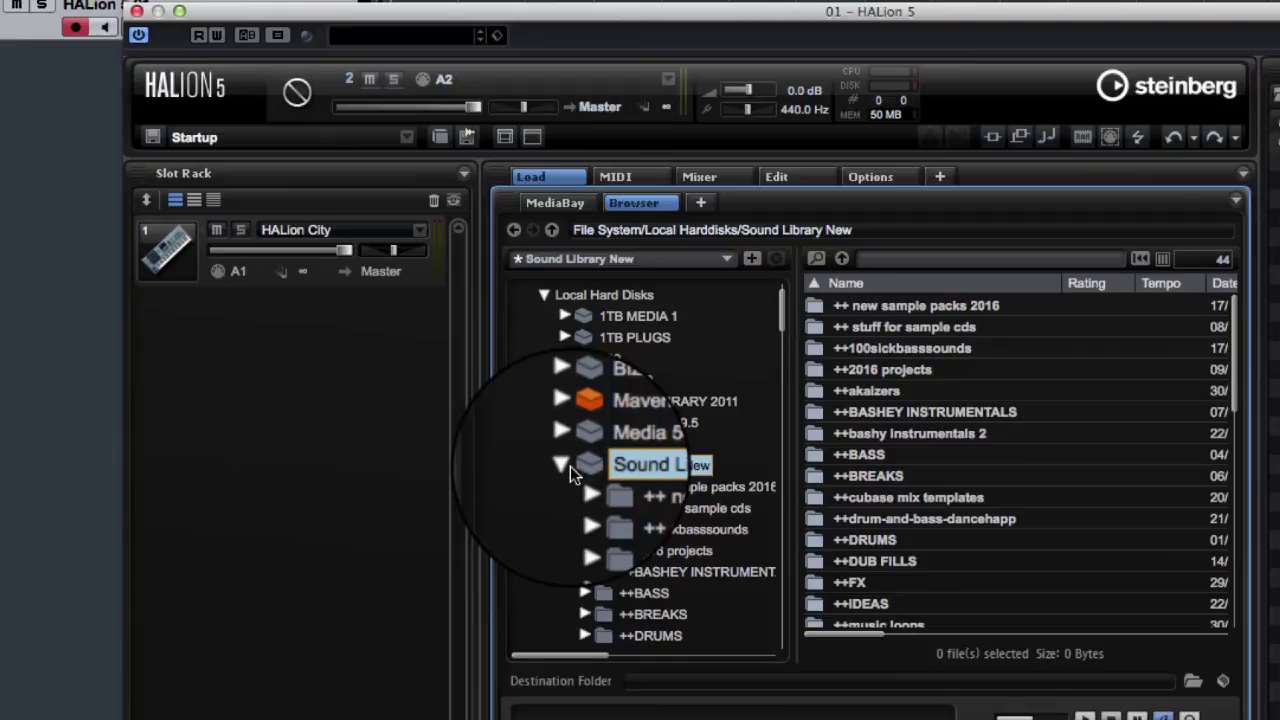
pyautogui.scroll(-1, 649, 486)
pyautogui.click(842, 391)
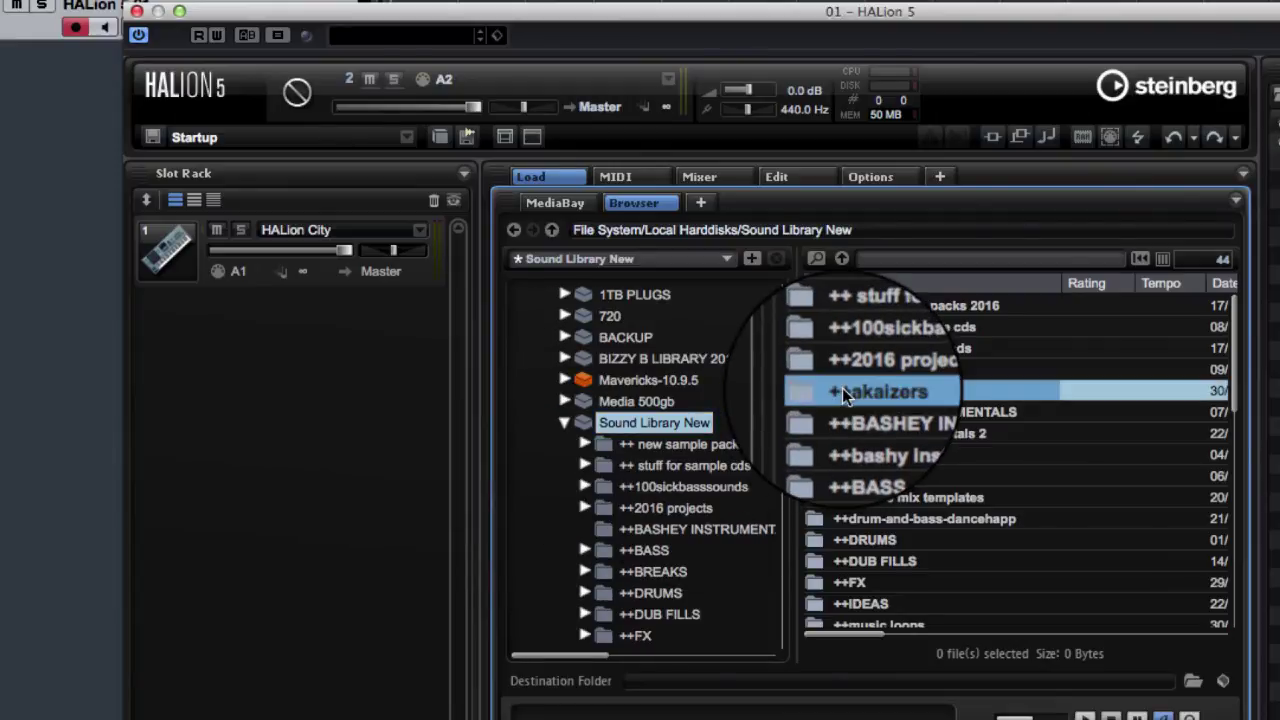
pyautogui.doubleClick(842, 391)
pyautogui.click(850, 330)
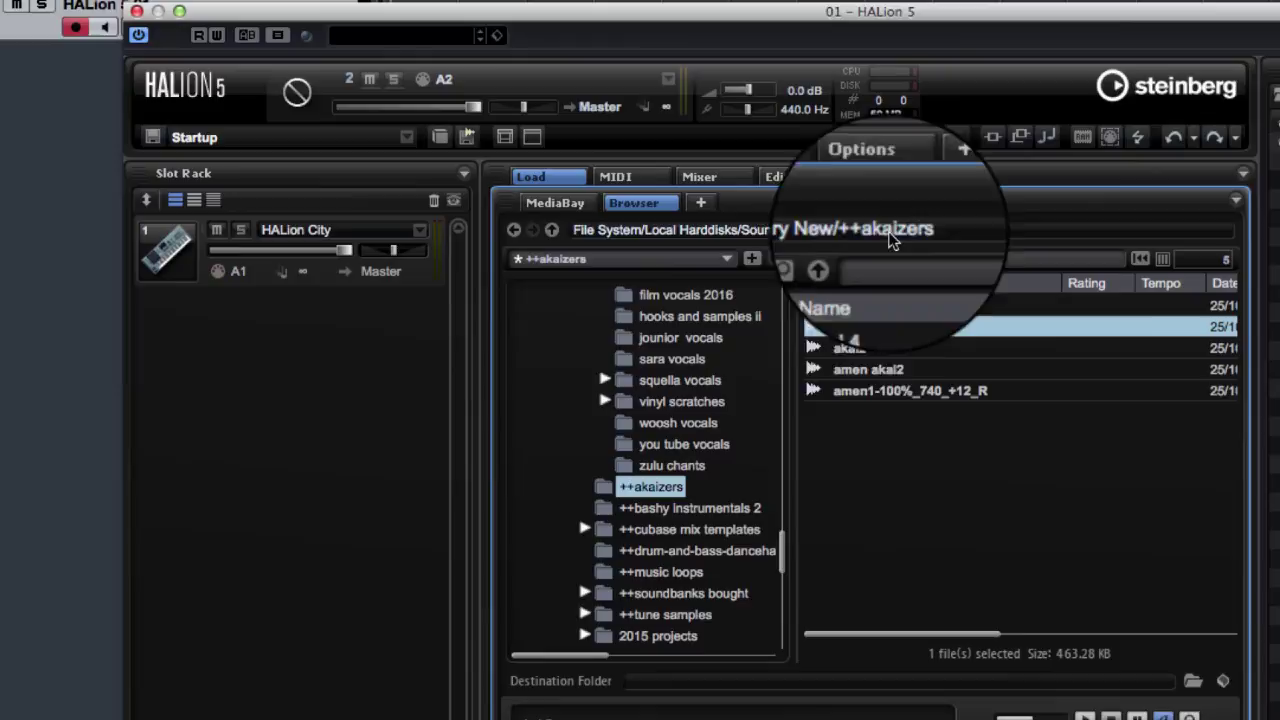
# Step: Close the HALion 5 editor and VST Instruments window, and move the Transport panel left
pyautogui.click(137, 11)
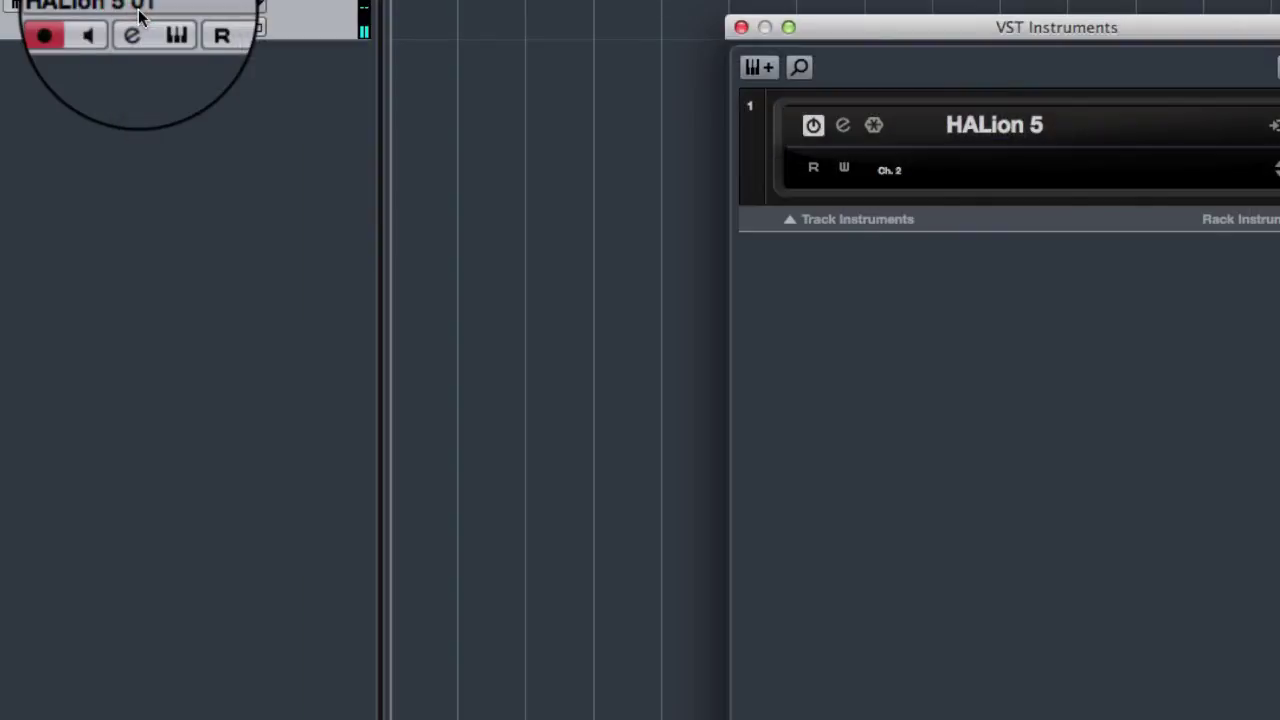
pyautogui.click(742, 27)
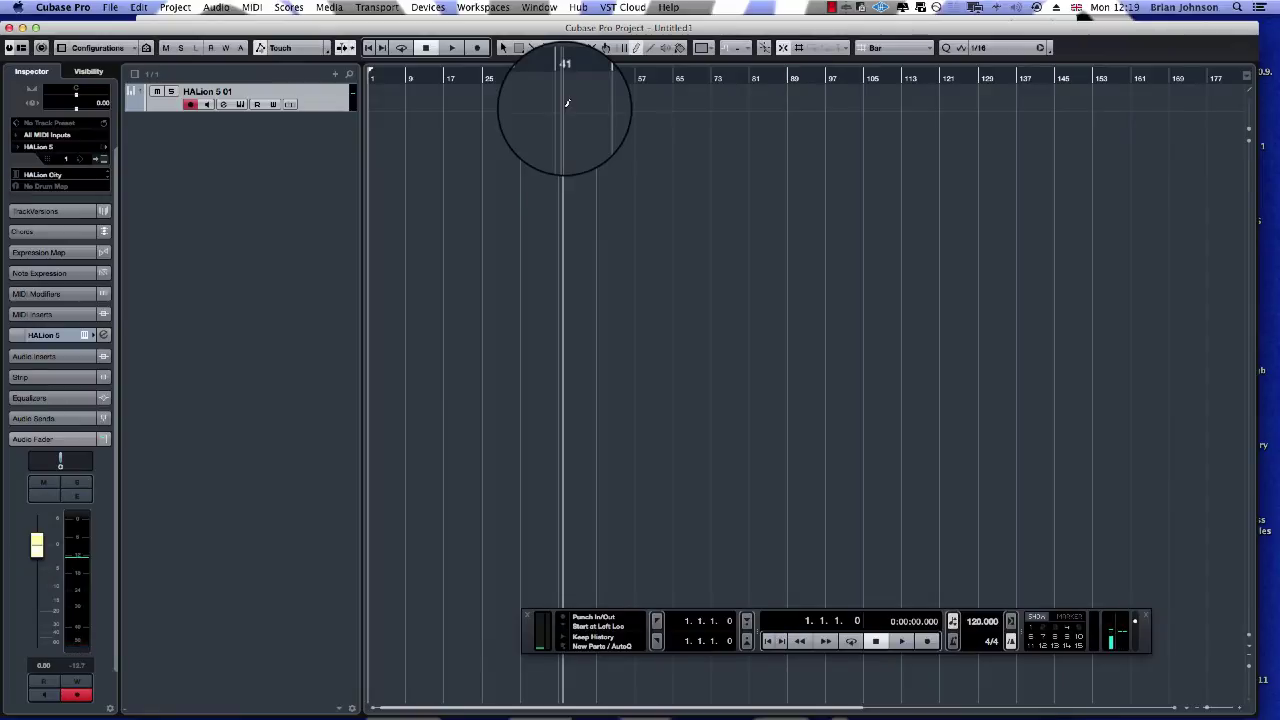
pyautogui.moveTo(531, 640); pyautogui.dragTo(265, 587)
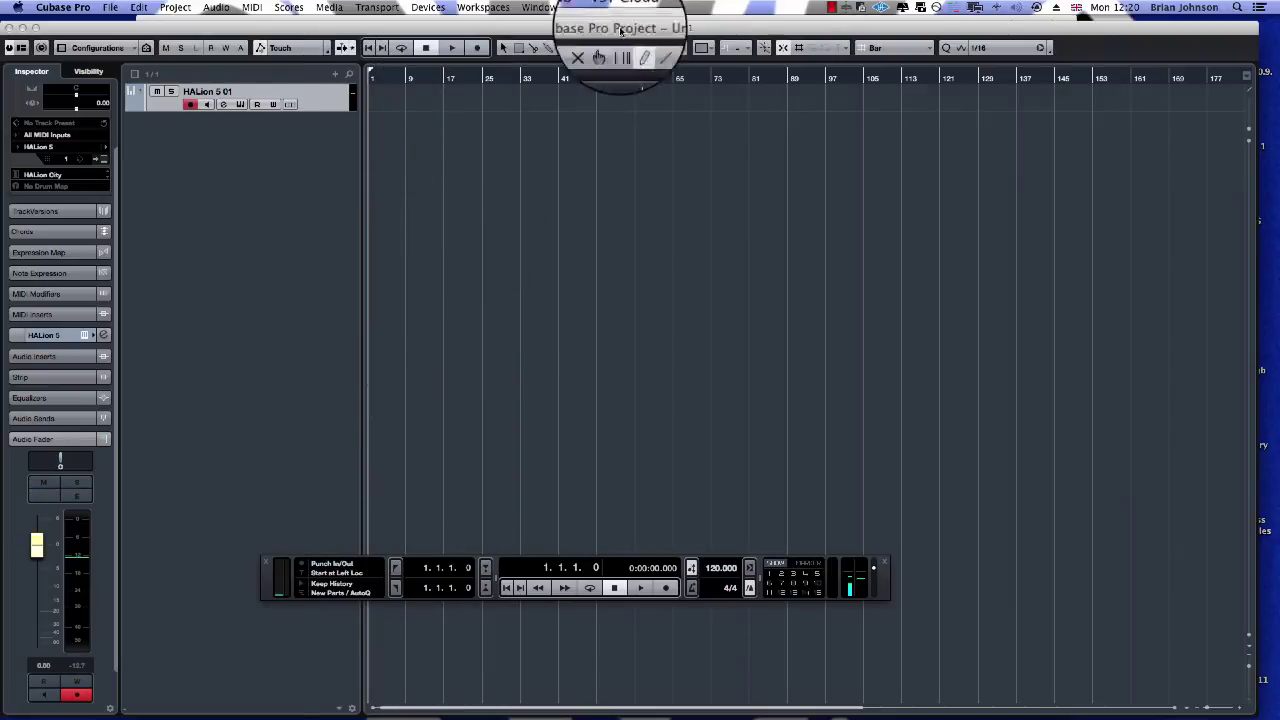
pyautogui.click(831, 8)
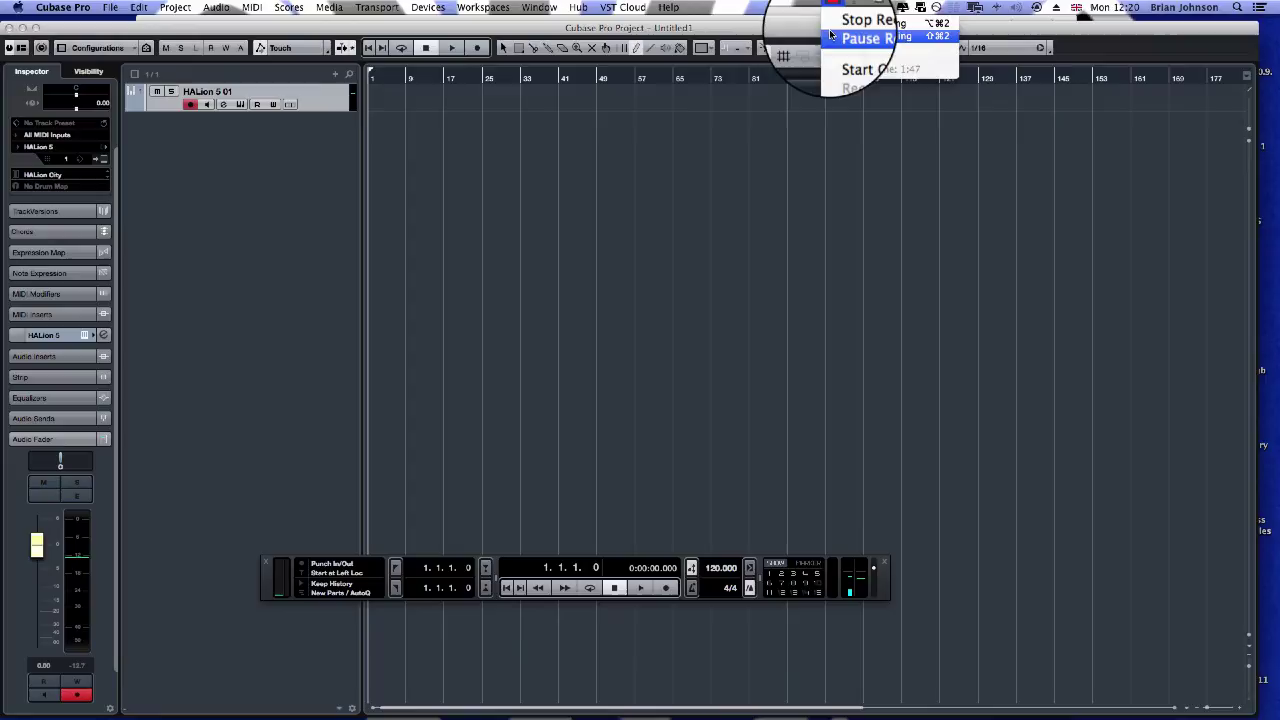